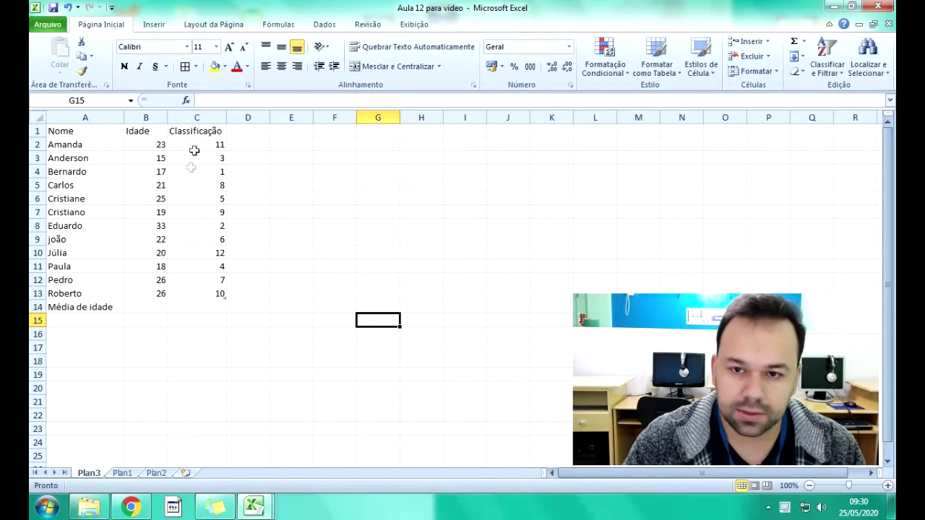
Calculate the average of the Idade values B2:B13 in cell C14 using the MÉDIA function.
left_click(198, 307)
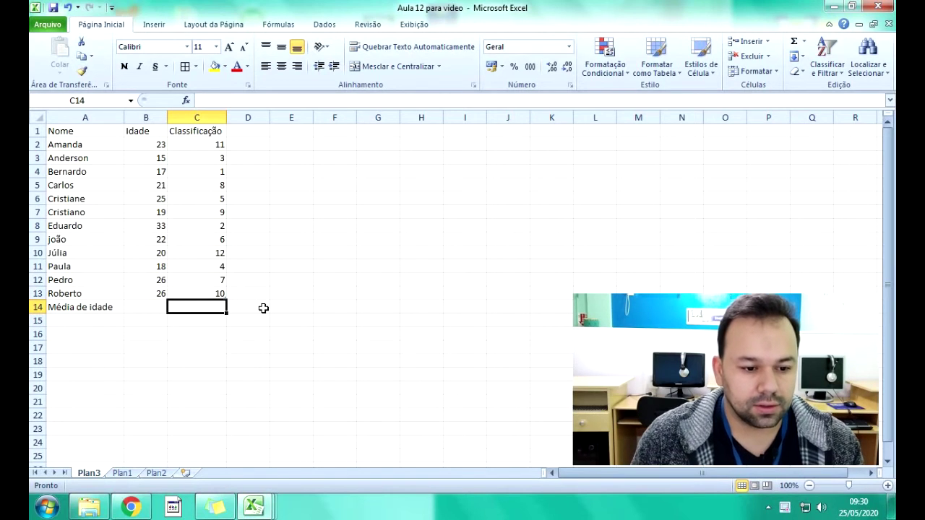
type("=media(")
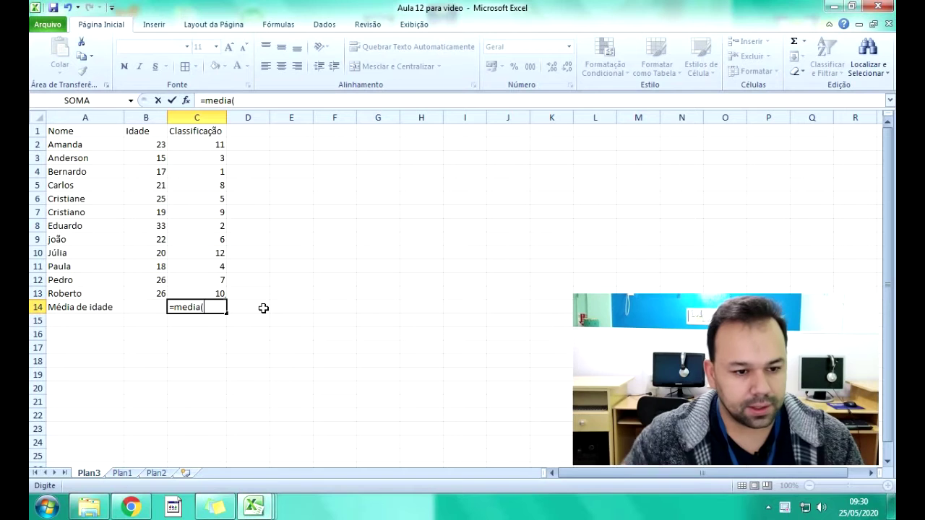
left_click_drag(160, 143, 160, 289)
type(")")
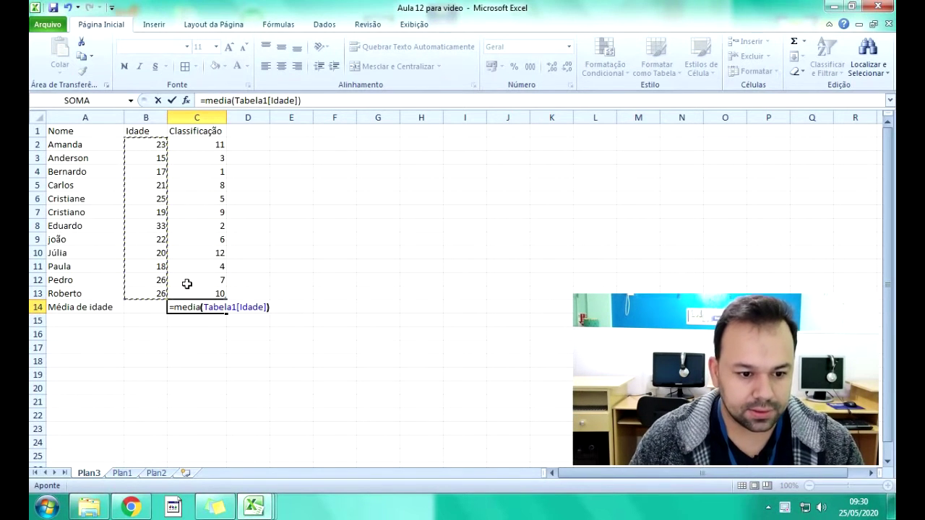
key("Return")
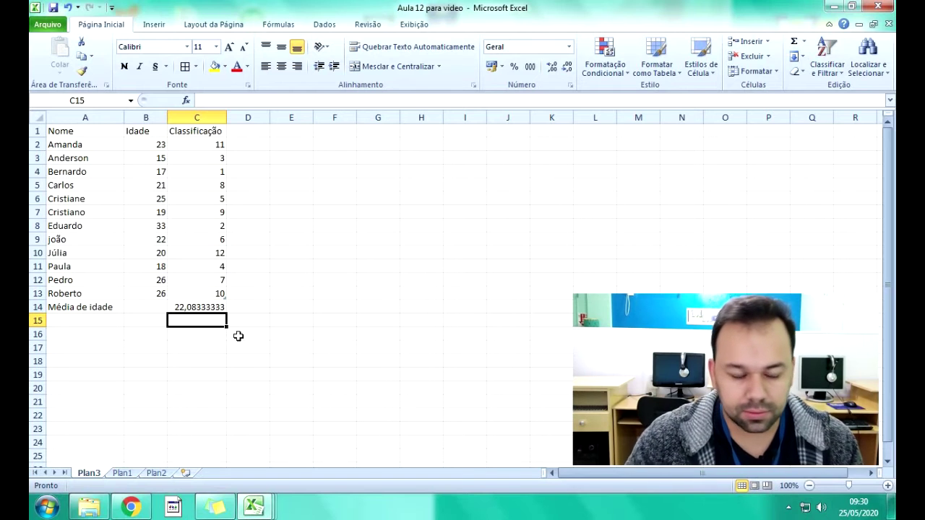
Reduce the average age in C14 to two decimal places.
left_click(195, 309)
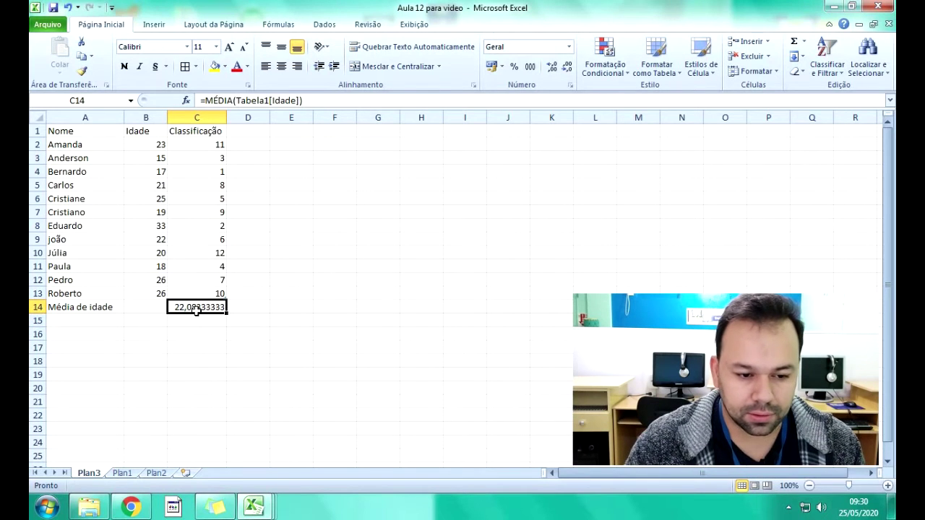
left_click(565, 70)
left_click(565, 69)
left_click(565, 69)
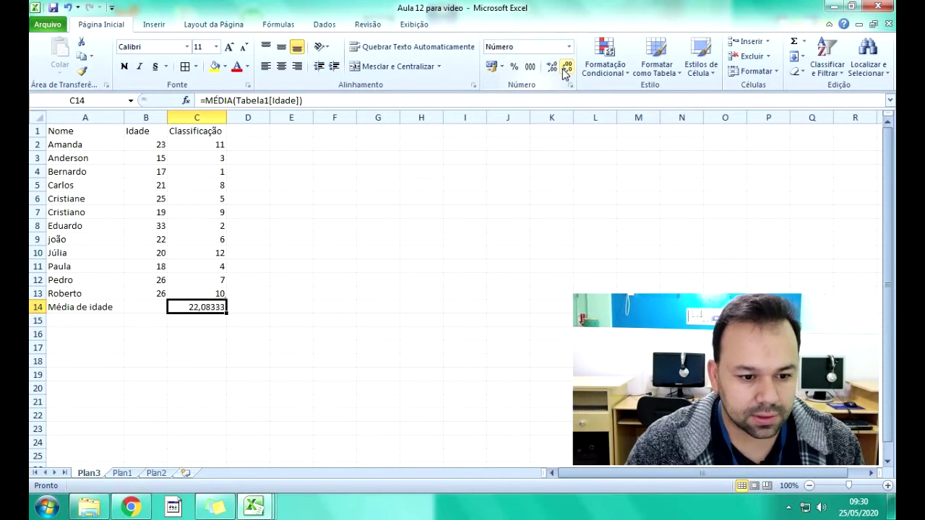
left_click(565, 70)
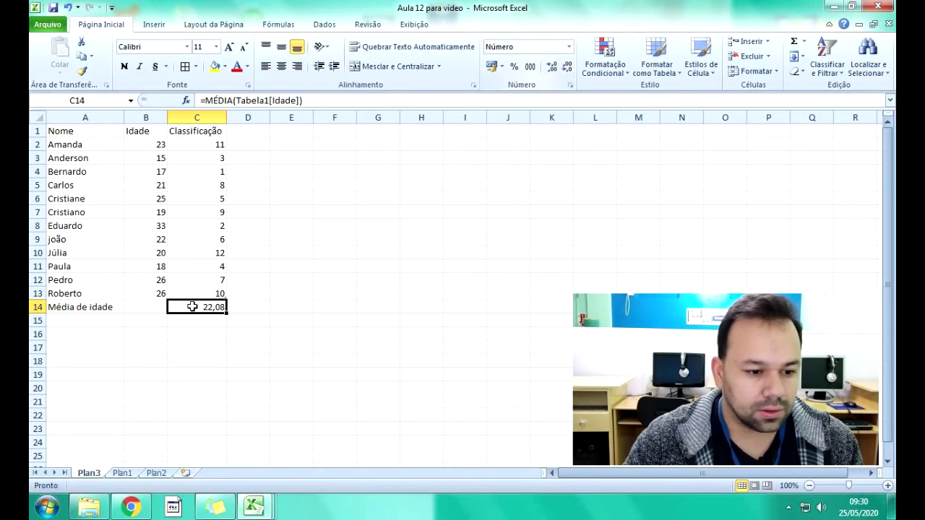
left_click(311, 331)
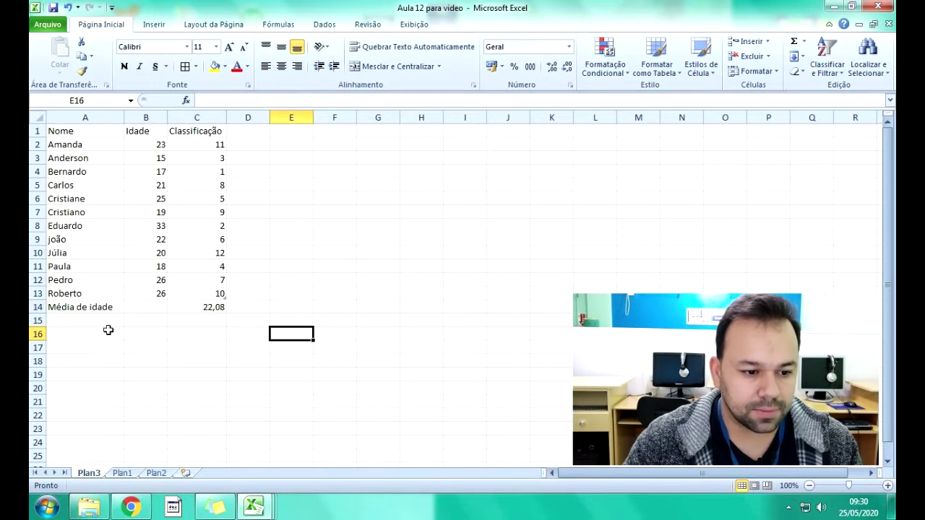
Insert an empty row above the Média de idade row to separate it from the table.
right_click(34, 307)
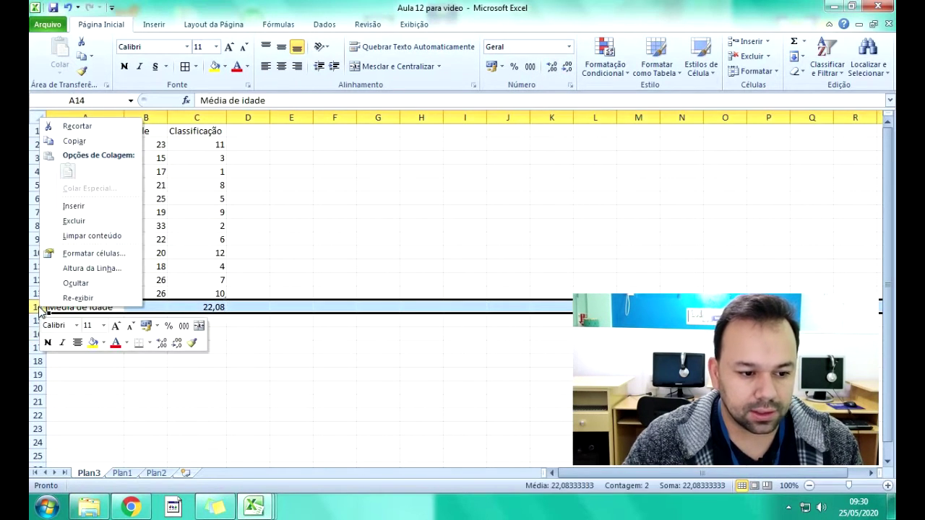
left_click(92, 214)
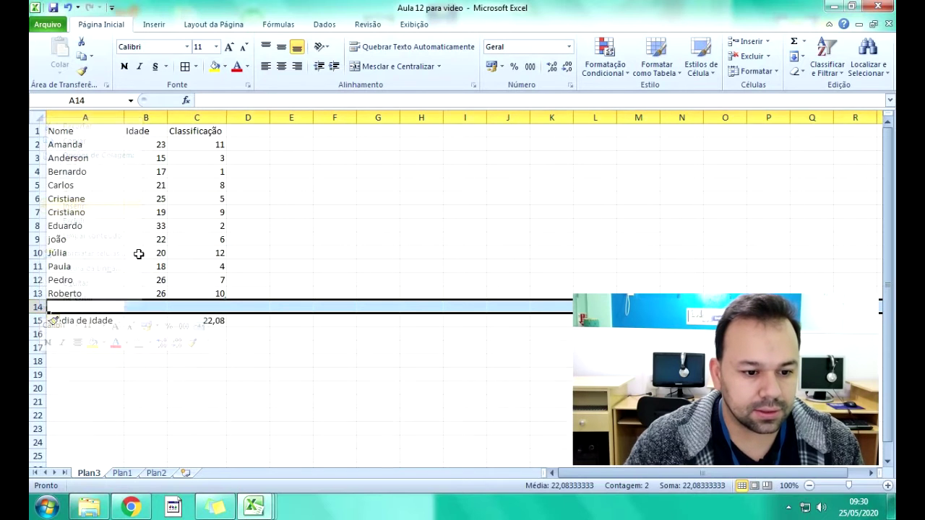
left_click(275, 362)
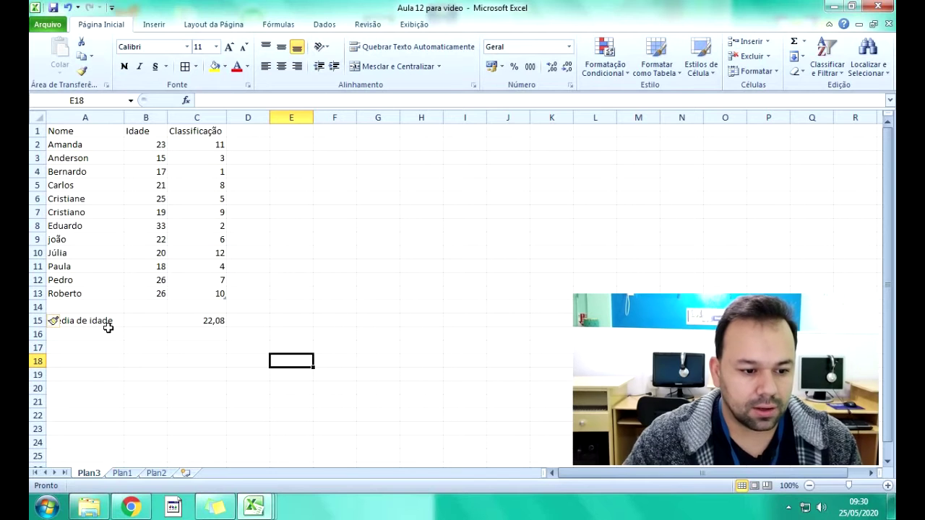
Format the range A1:C13 with the light table style that has a solid purple header row.
left_click_drag(76, 133, 200, 294)
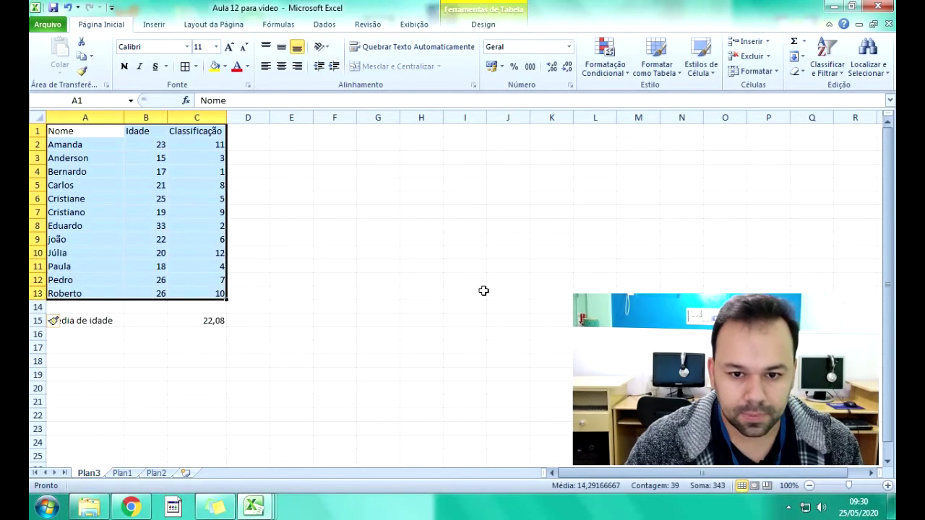
left_click(656, 66)
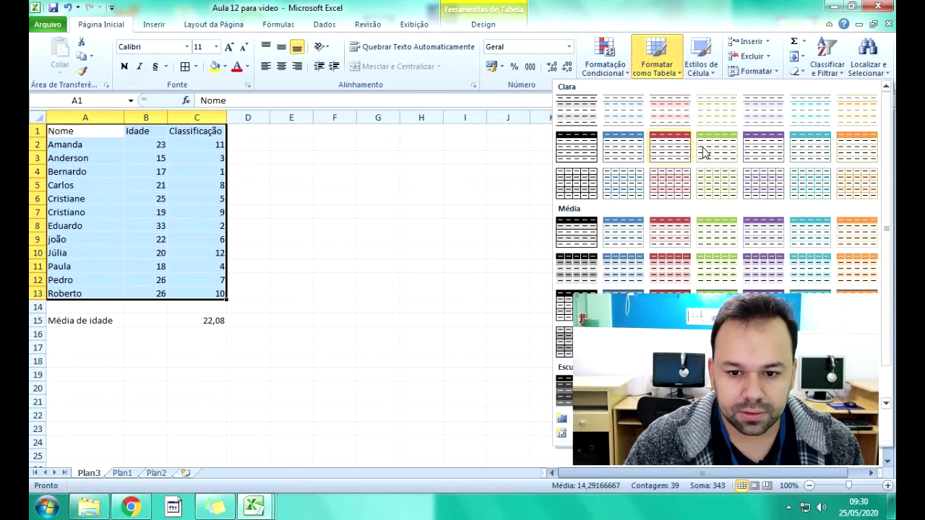
left_click(750, 150)
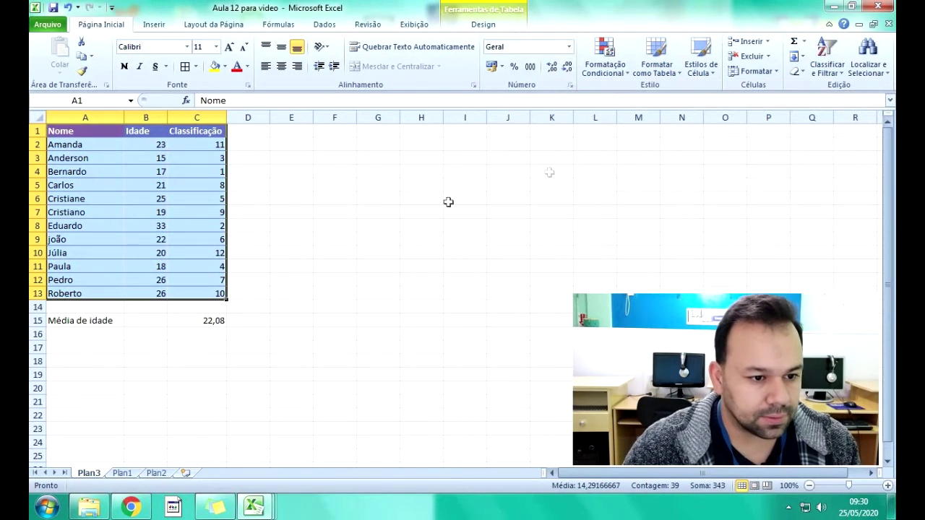
left_click(370, 219)
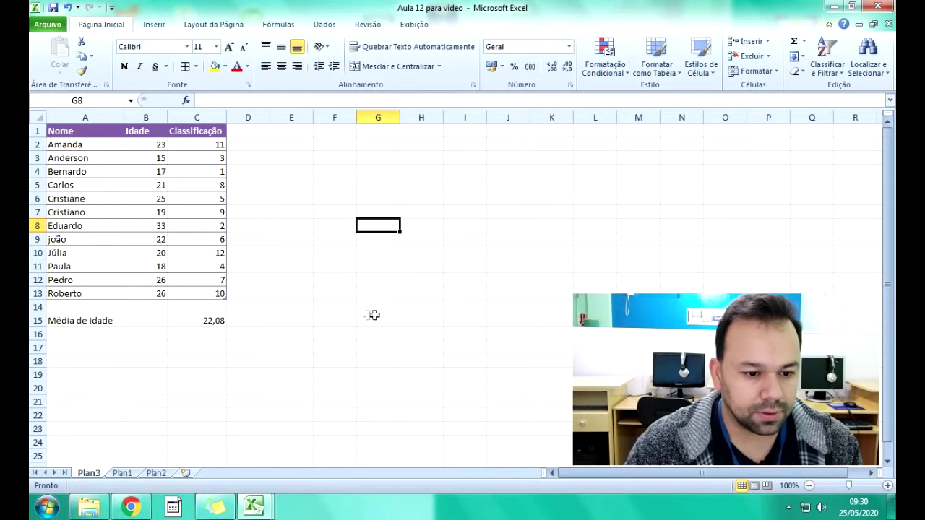
Turn on filtering for the table A1:C13 so each column header gets a filter list.
left_click_drag(99, 133, 190, 235)
left_click_drag(86, 130, 200, 292)
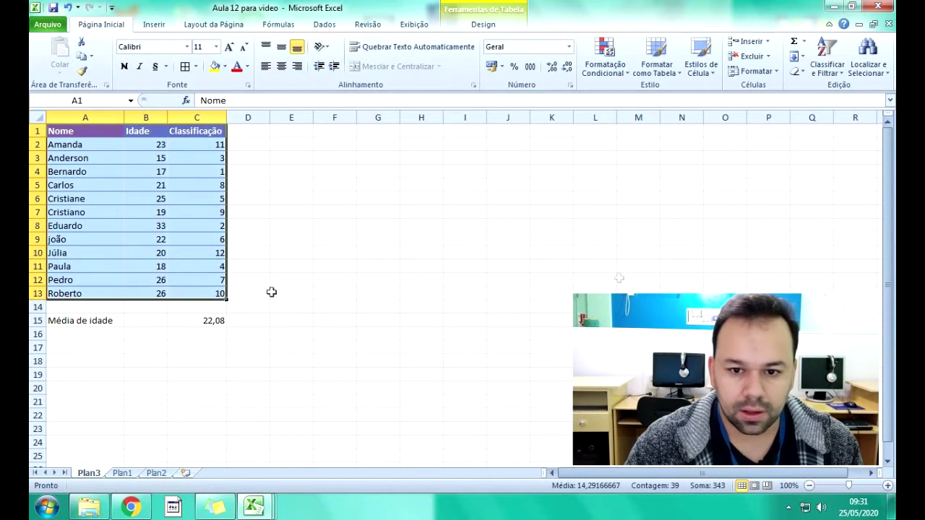
left_click(823, 68)
left_click(800, 140)
left_click(383, 200)
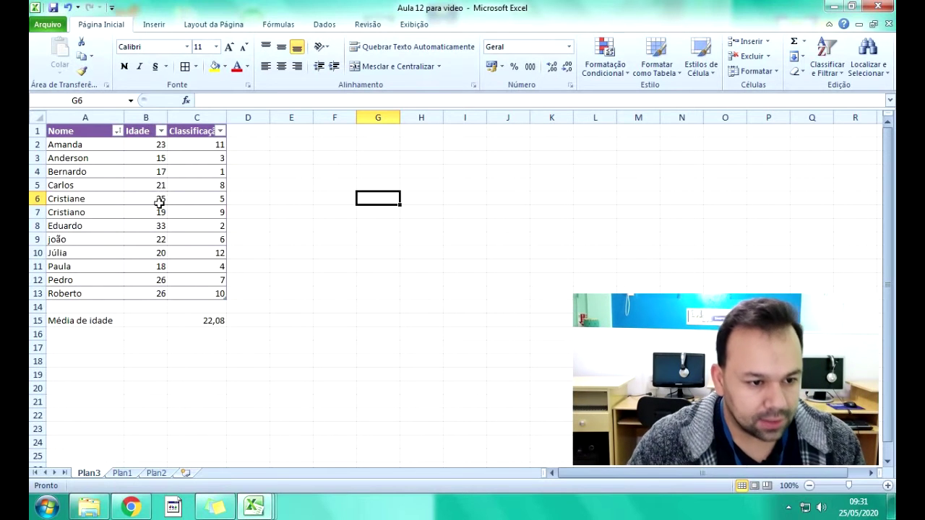
Sort the table by Idade from smallest to largest, and re-sort it by Nome from A to Z.
left_click(161, 131)
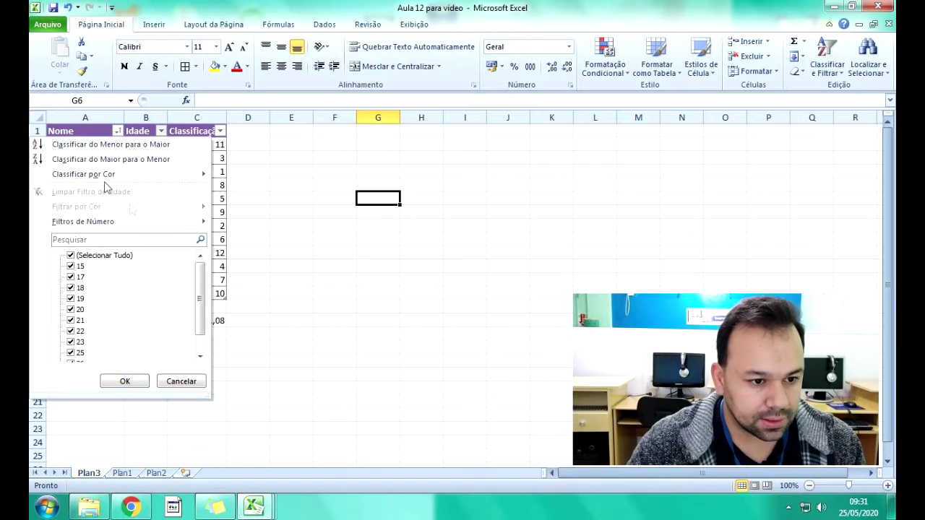
left_click(137, 146)
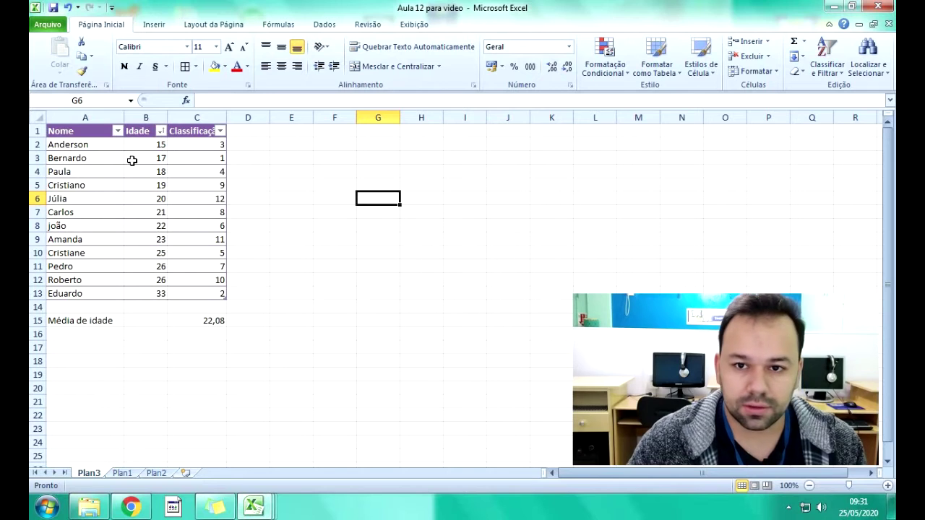
left_click(117, 131)
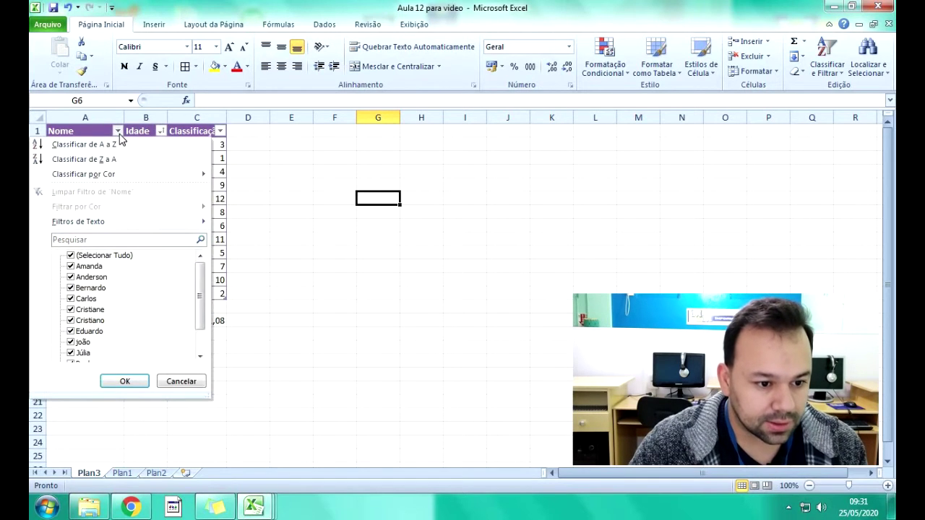
left_click(111, 147)
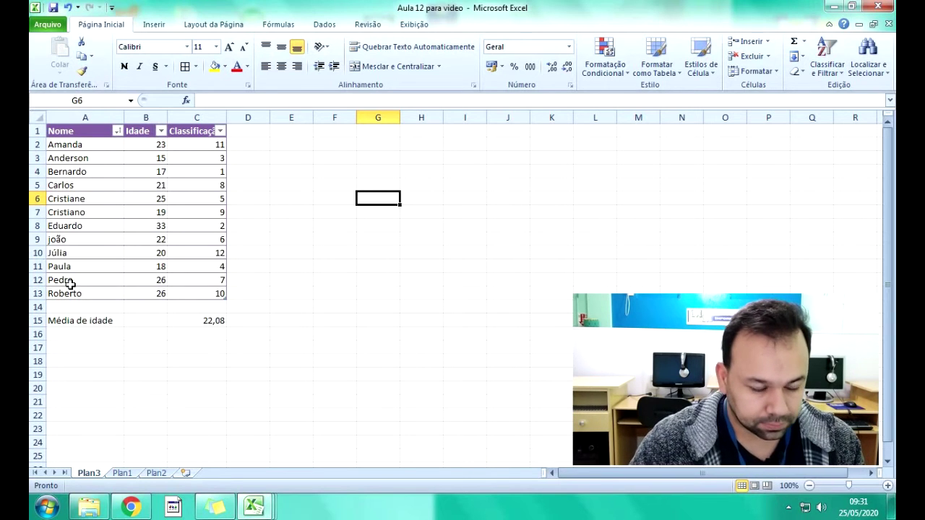
Filter the Nome column by searching for part of a person's name, showing only the matching entry in row 8.
left_click(117, 131)
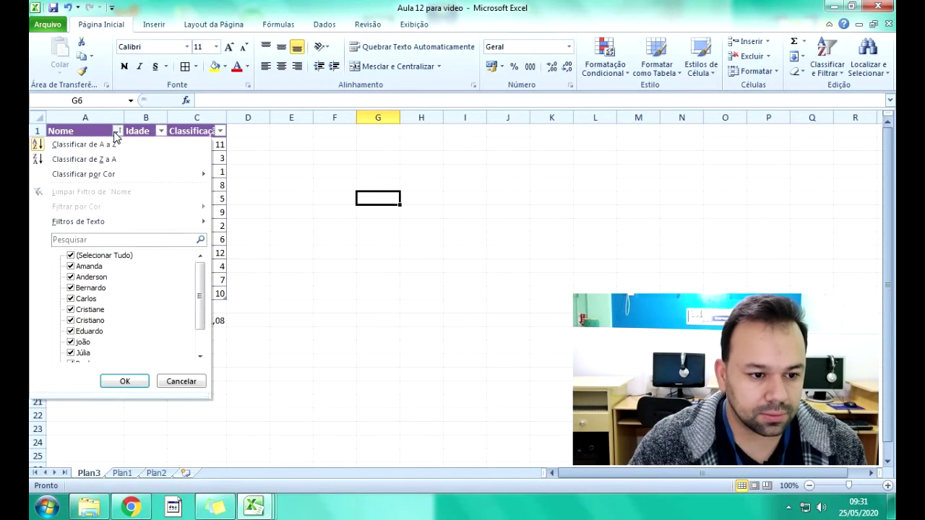
left_click(314, 168)
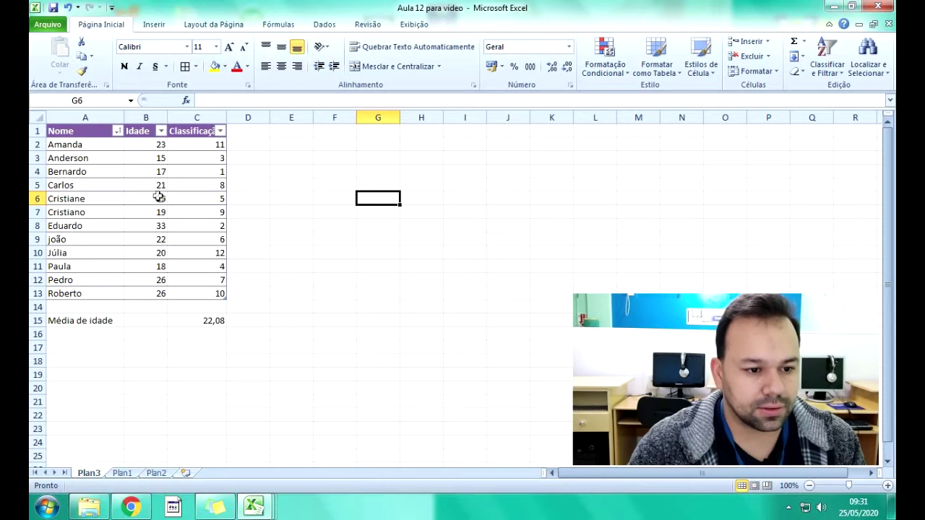
left_click(118, 133)
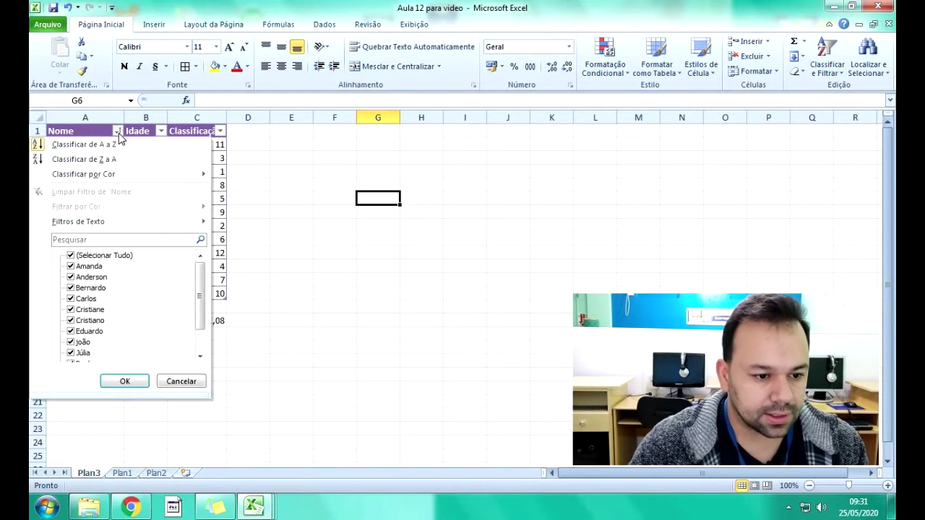
left_click(100, 240)
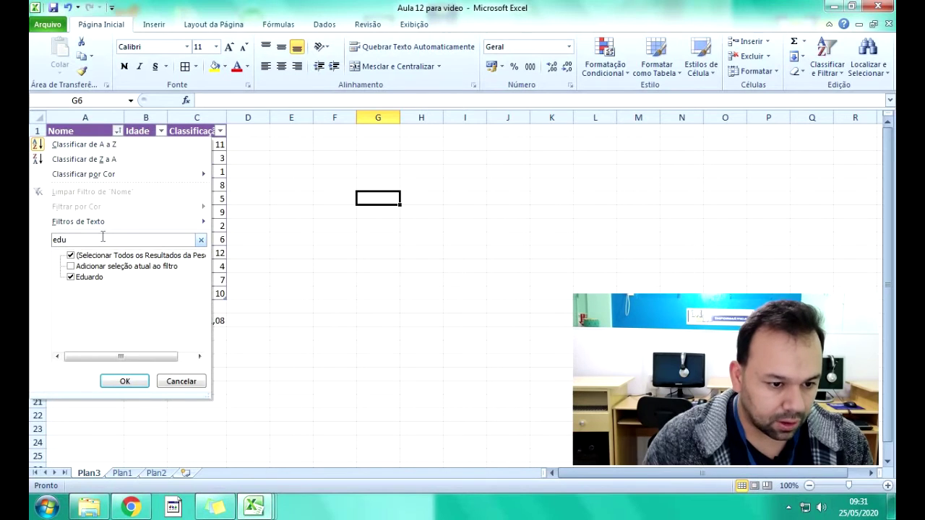
left_click(124, 383)
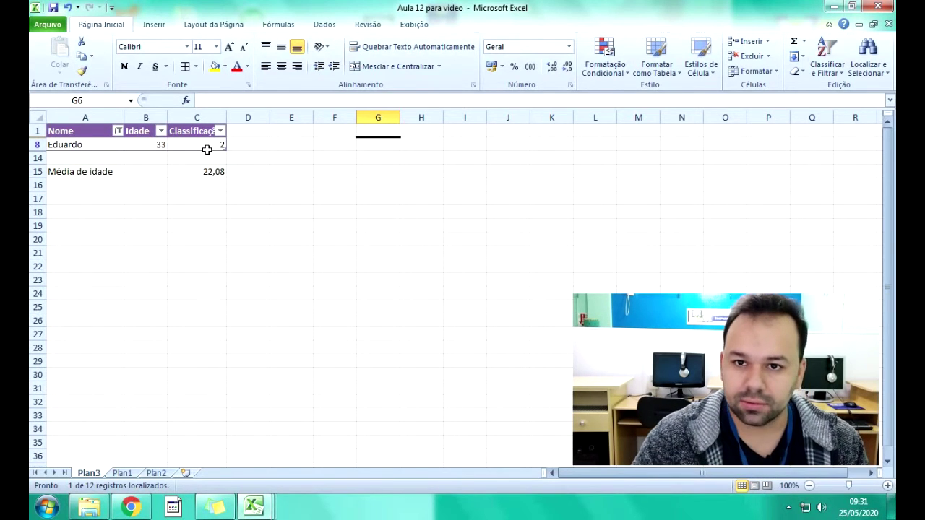
Reselect all names in the Nome filter to show every row of the table again.
left_click(118, 131)
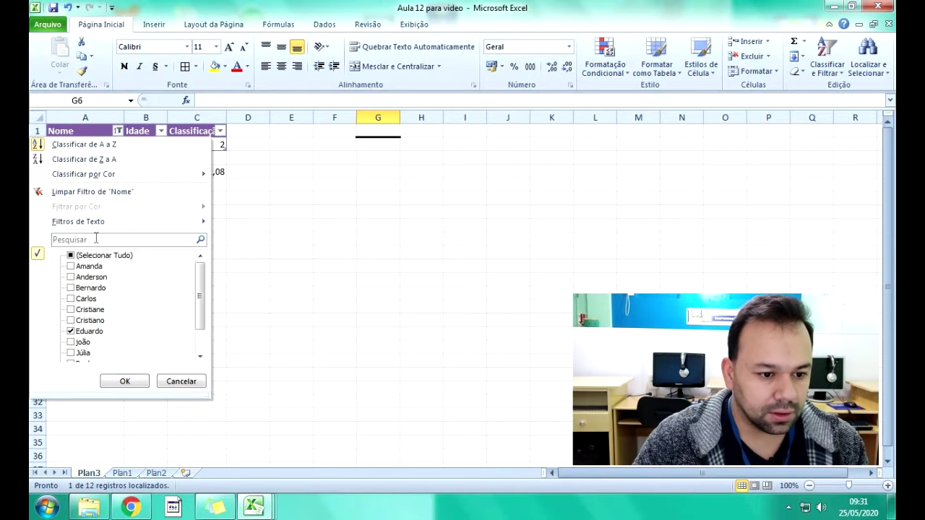
left_click(101, 256)
left_click(126, 380)
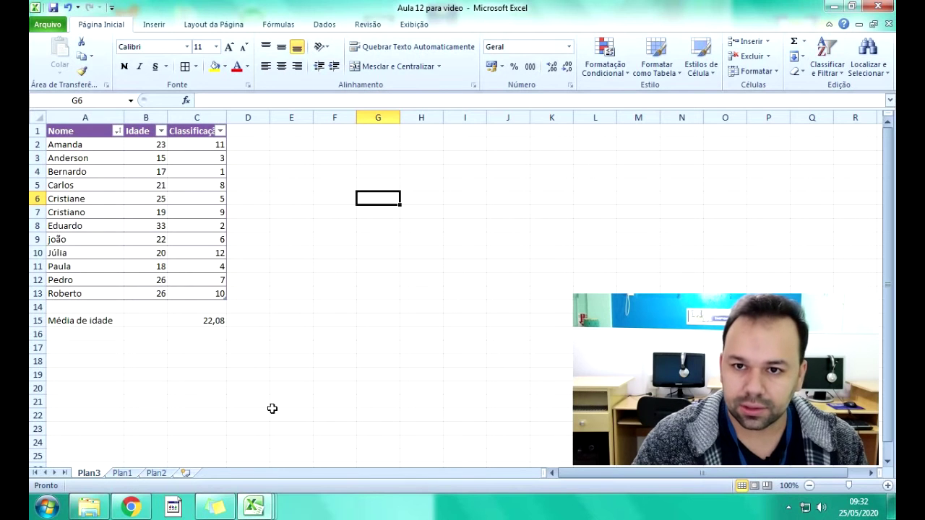
On sheet Plan1, format the range A1:E16 with the light table style that has a solid blue header row.
left_click(123, 473)
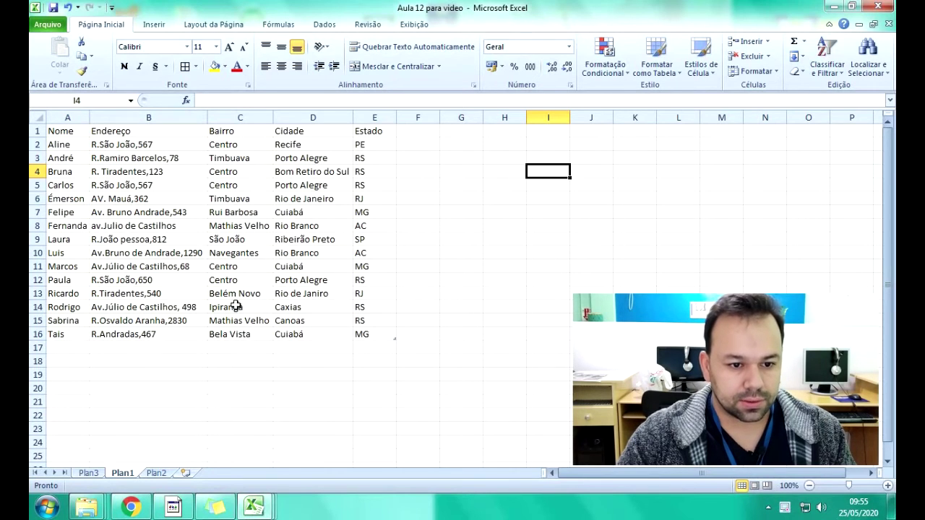
left_click_drag(70, 130, 356, 334)
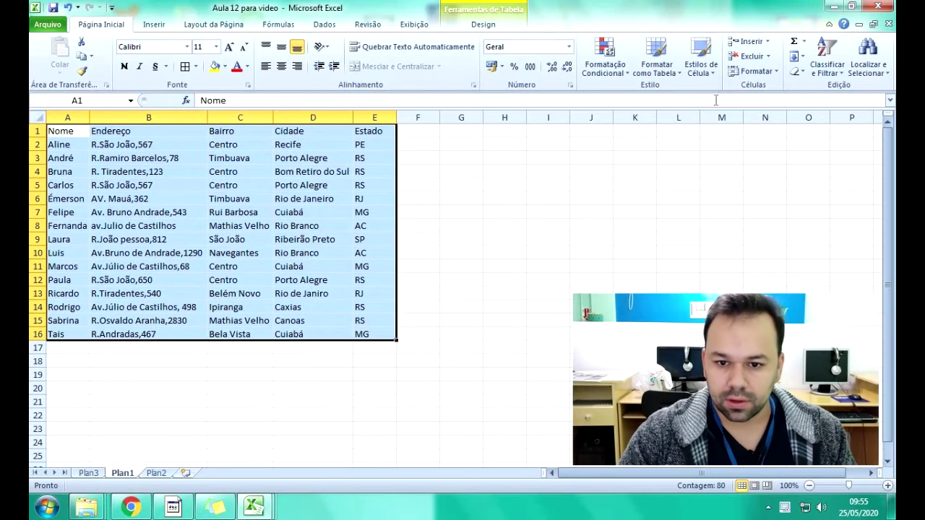
left_click(656, 64)
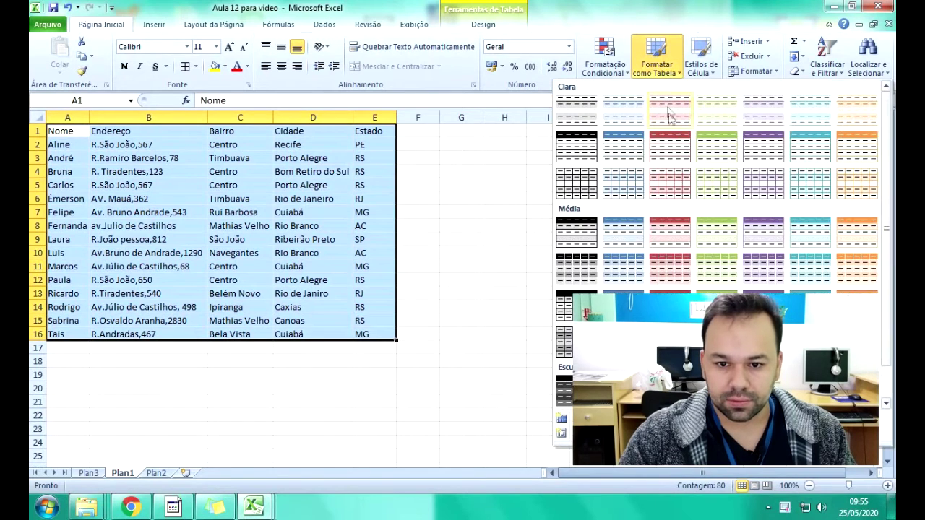
left_click(613, 155)
left_click(459, 198)
Turn on filtering for the address table A1:E16 on Plan1.
left_click_drag(62, 131, 364, 338)
left_click(796, 73)
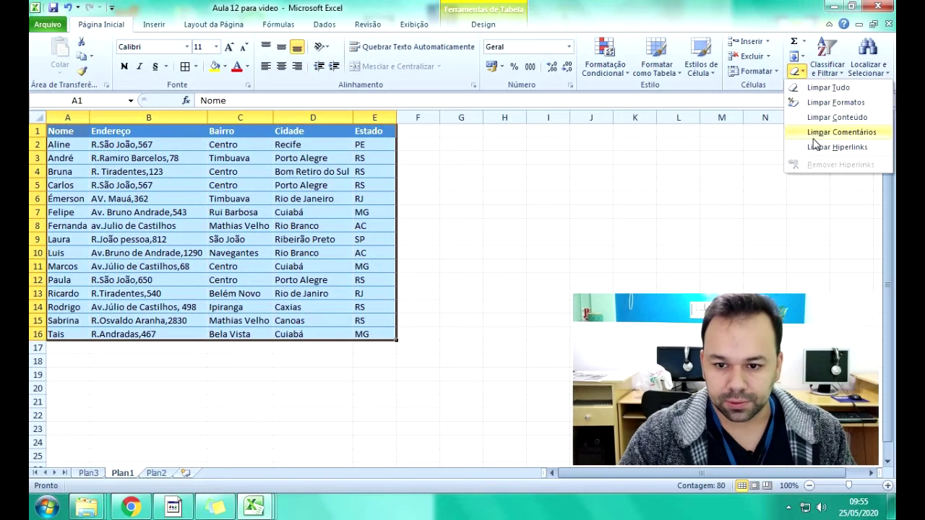
left_click(823, 69)
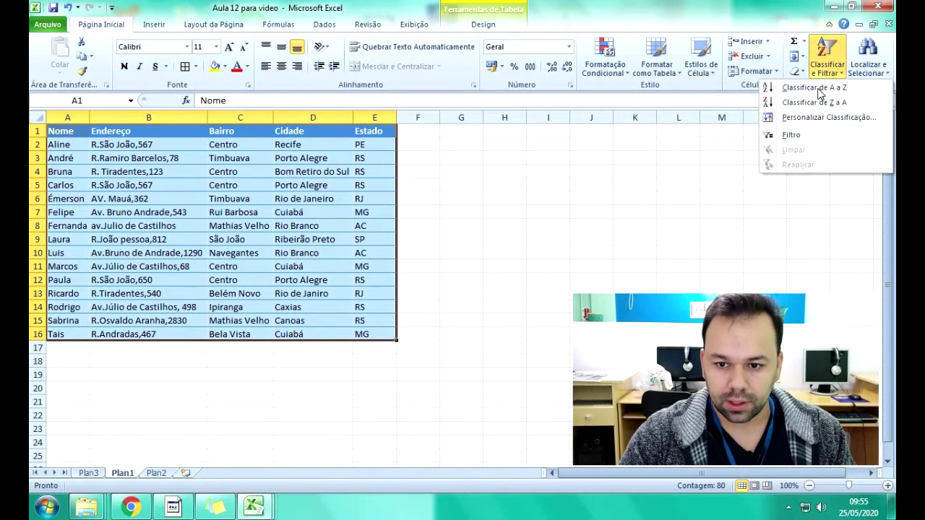
left_click(790, 134)
left_click(498, 200)
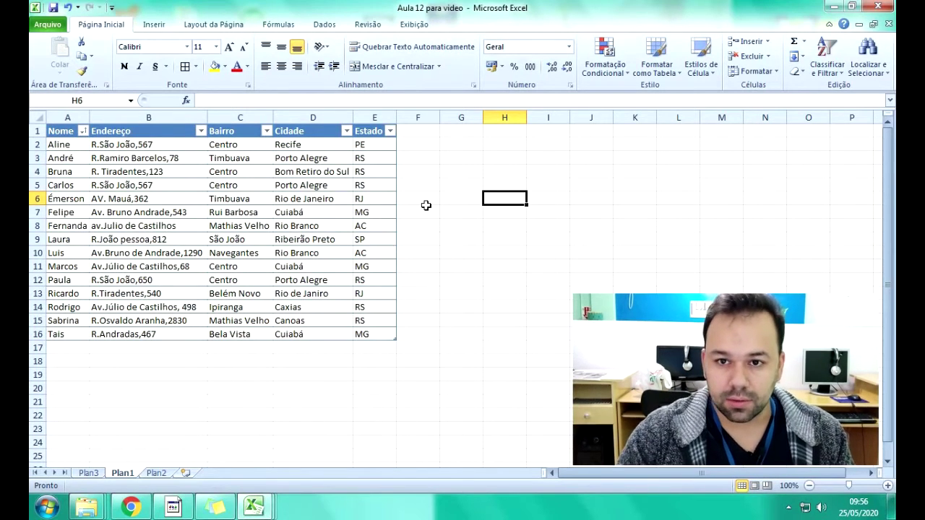
Filter the Estado column of the address table by searching for "rs".
left_click(390, 134)
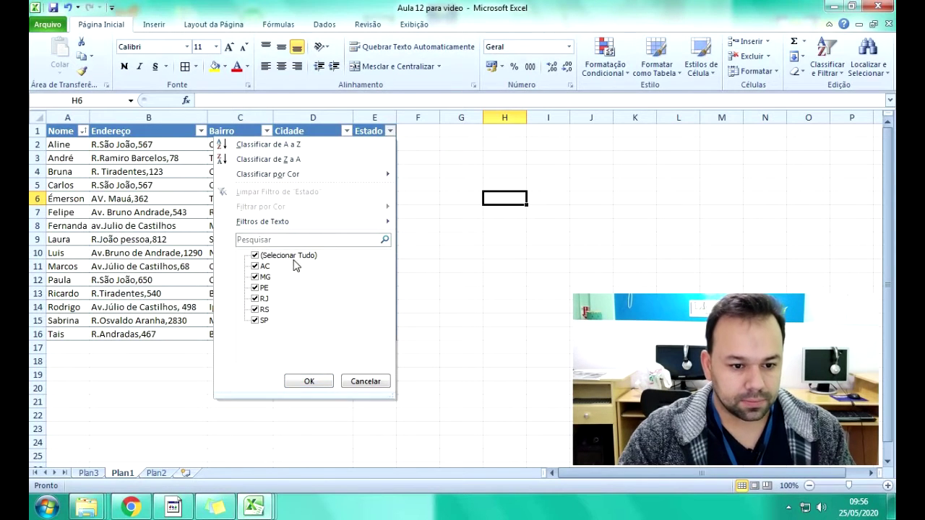
type("rs")
left_click(309, 380)
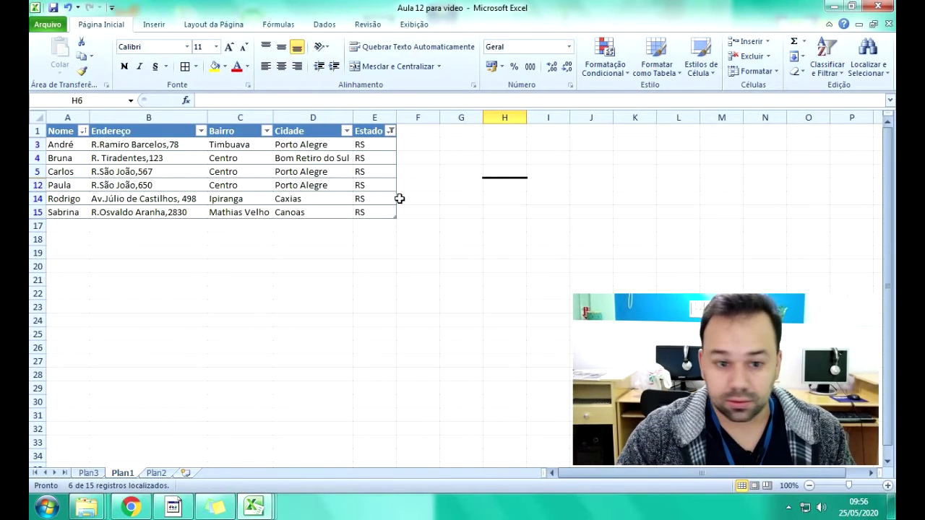
Reselect all states in the Estado filter to show every row of the address table again.
left_click(391, 131)
left_click(256, 256)
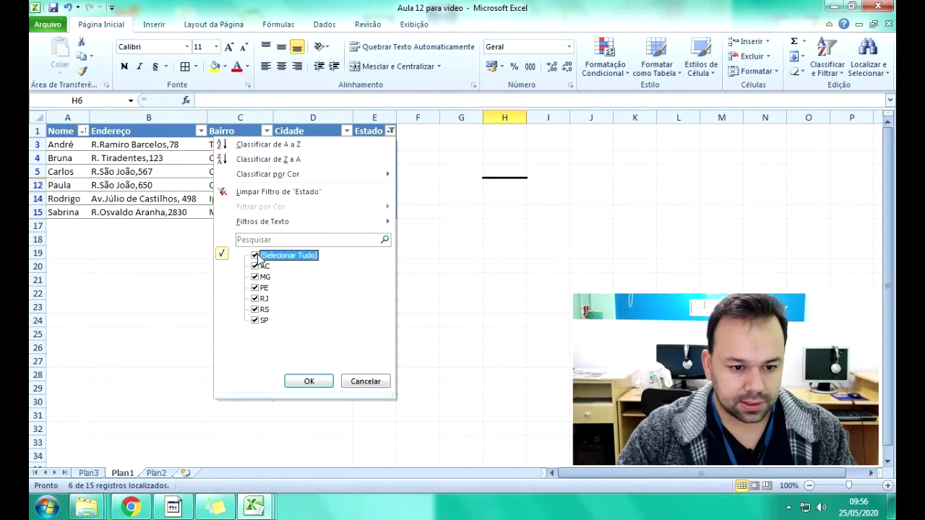
left_click(309, 382)
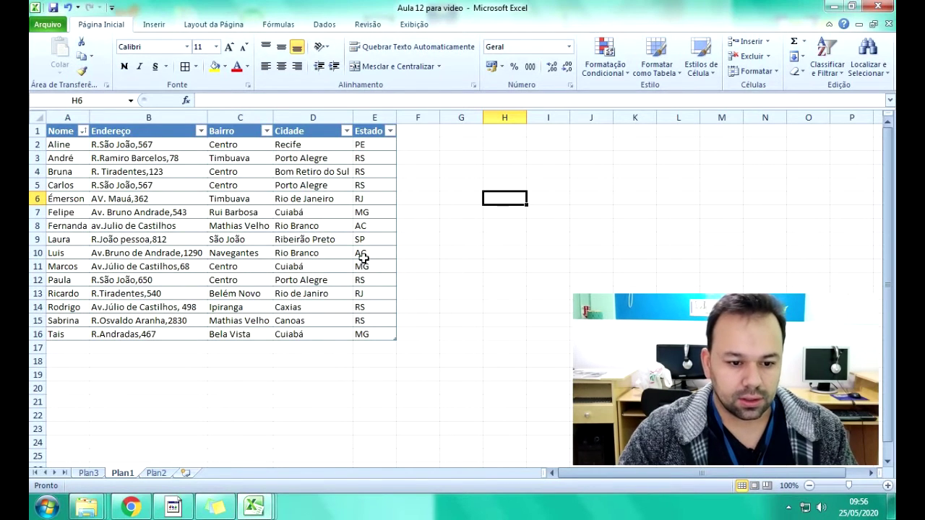
Filter the Cidade column of the address table by searching for "porto".
left_click(347, 131)
type("port")
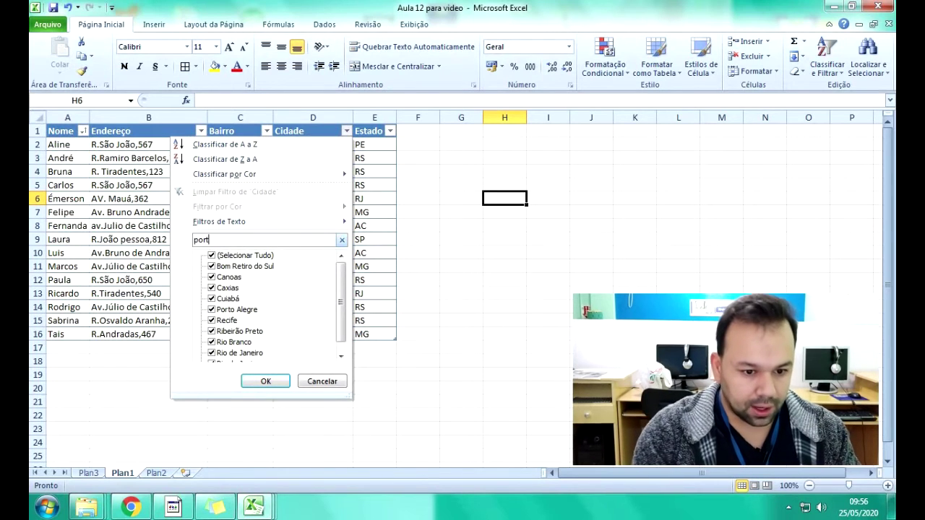
type("o")
key("Return")
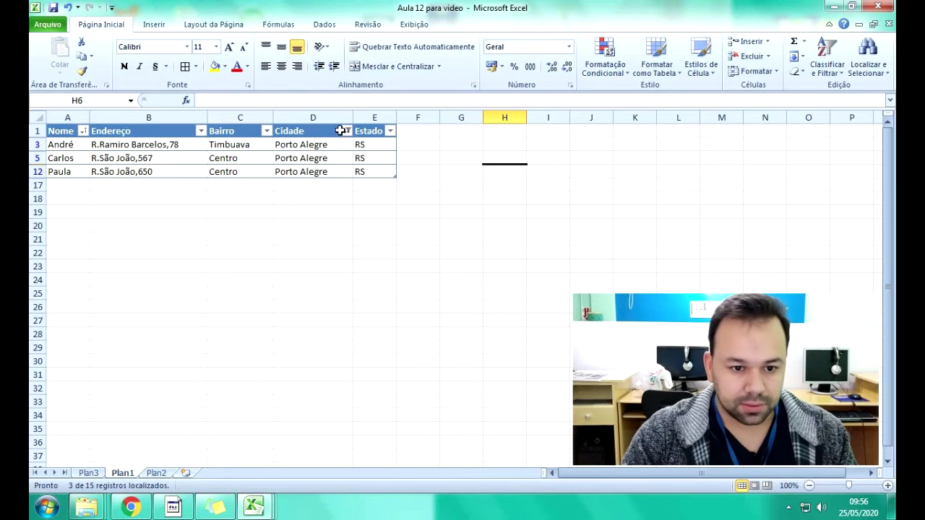
Reselect all cities in the Cidade filter to restore every row of the address table.
left_click(347, 130)
left_click(245, 256)
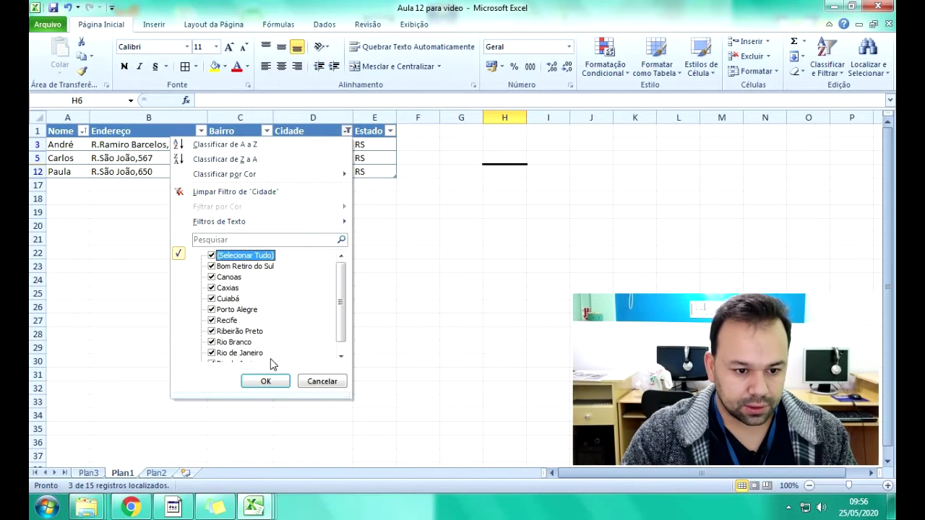
left_click(269, 383)
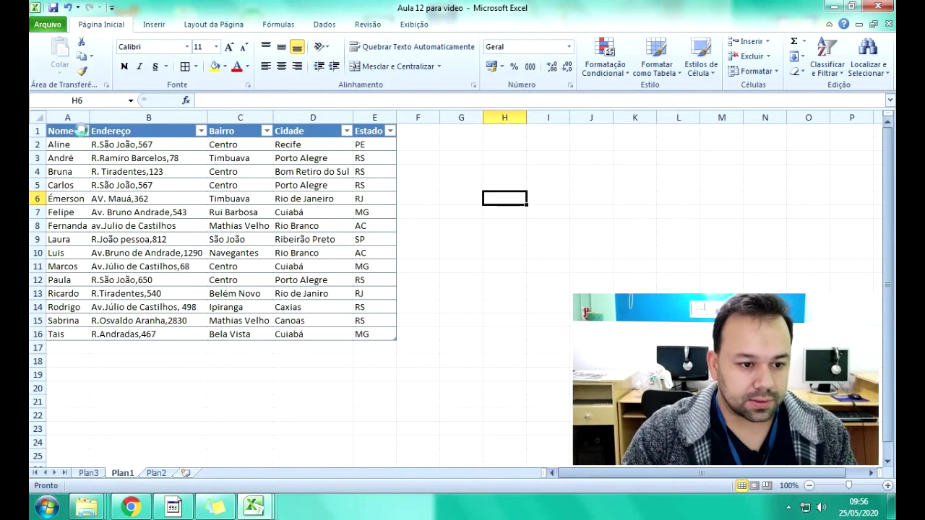
Filter the Nome column by searching for the first name of the person in row 10.
left_click(83, 131)
left_click(85, 239)
type("luis")
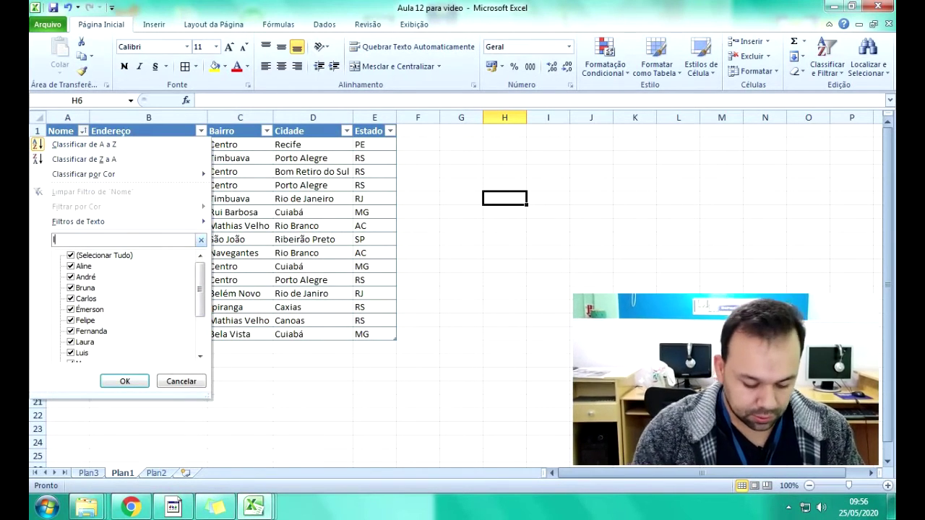
left_click(124, 381)
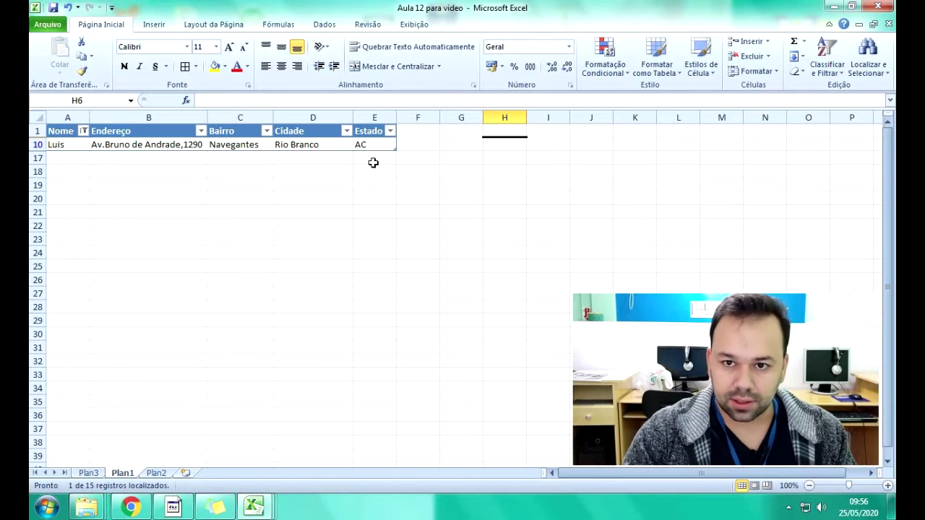
Reselect all names in the Nome filter to bring back every row of the address table.
left_click(83, 131)
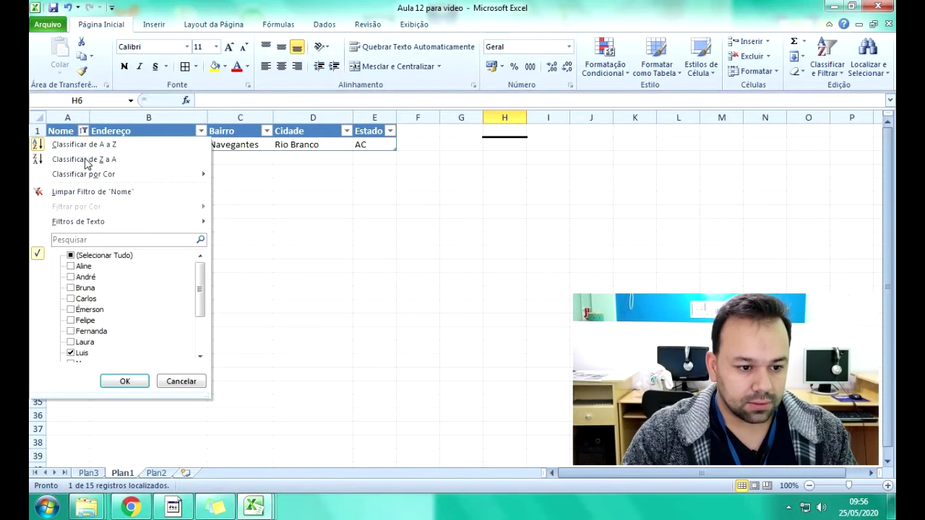
left_click(101, 256)
left_click(124, 381)
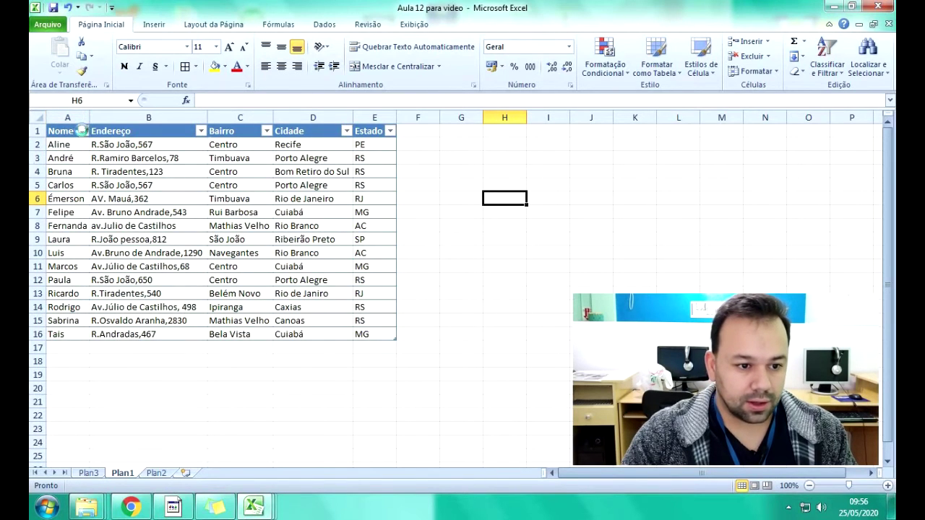
Sort the address table by the Nome column from A to Z, and reverse the order to Z to A.
left_click(83, 130)
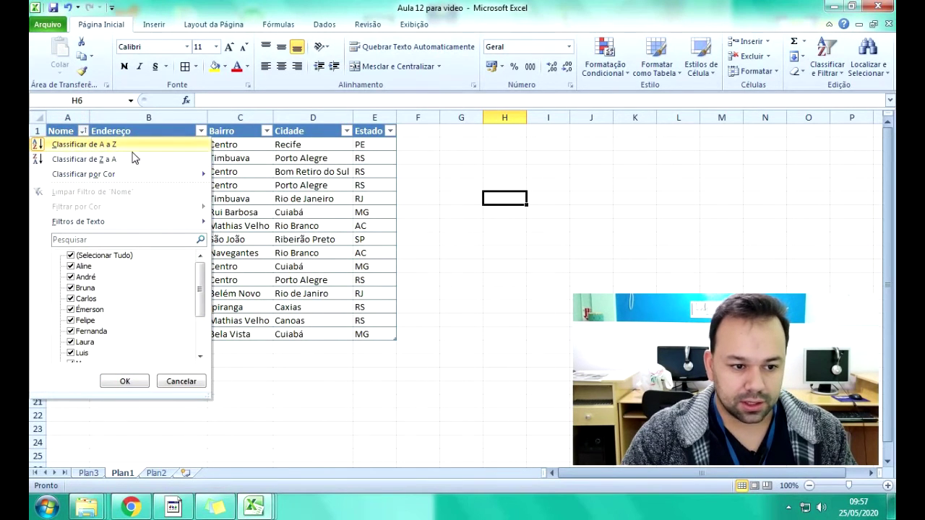
left_click(109, 145)
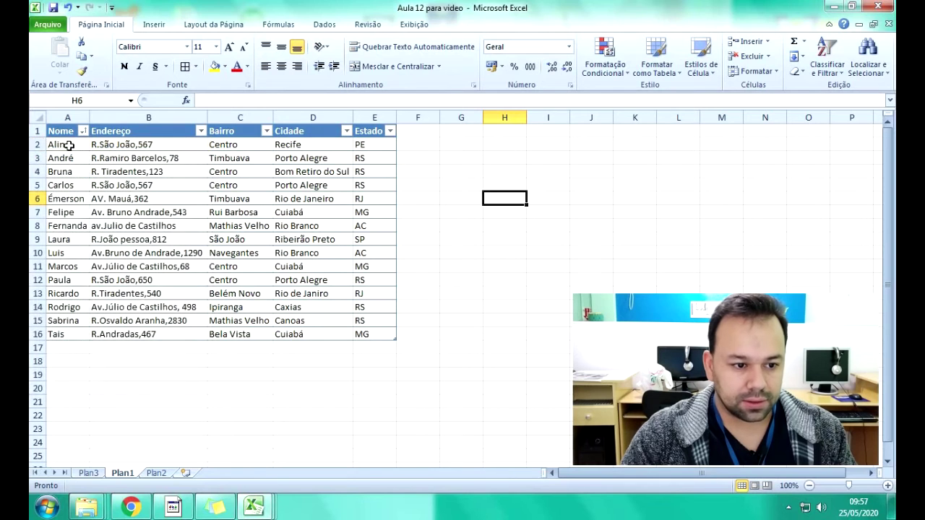
left_click(68, 144)
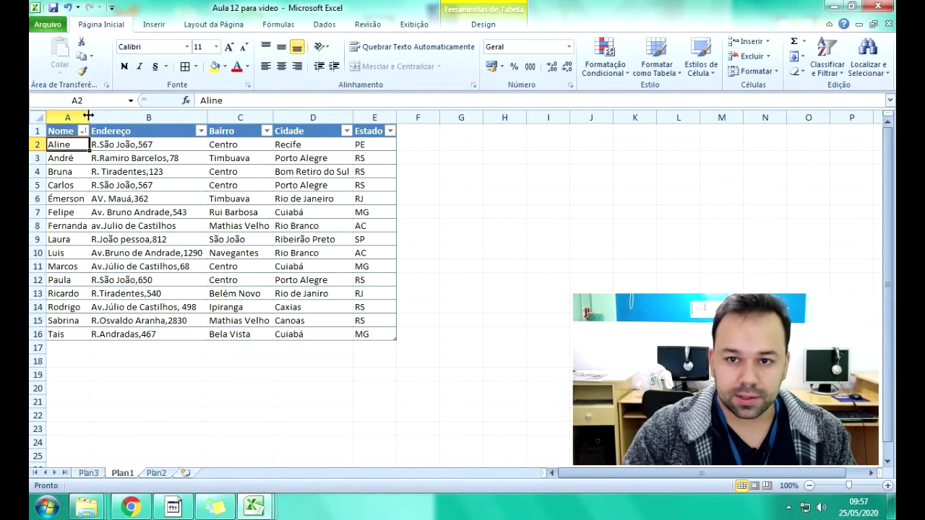
left_click(83, 131)
left_click(94, 158)
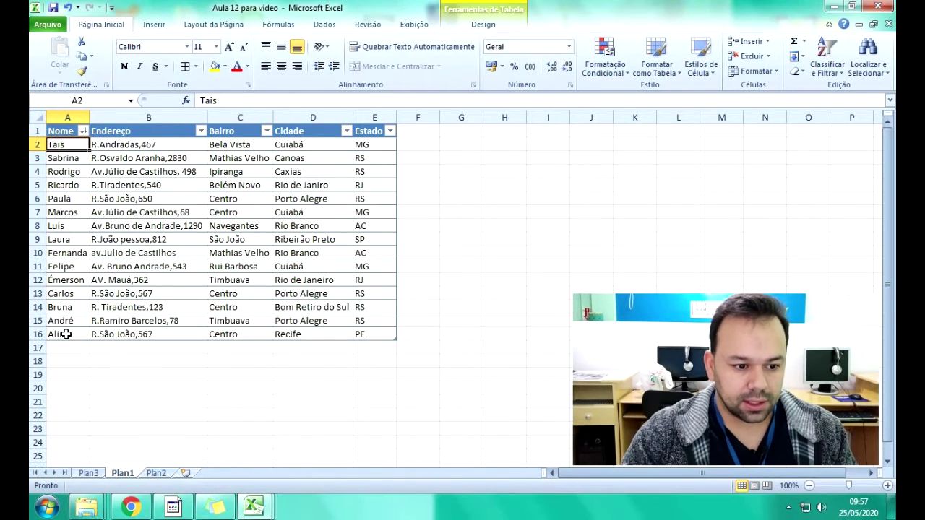
On sheet Plan2, set up data validation for the Cargo cells B2:B18 that allows values from a list (Lista).
left_click(156, 472)
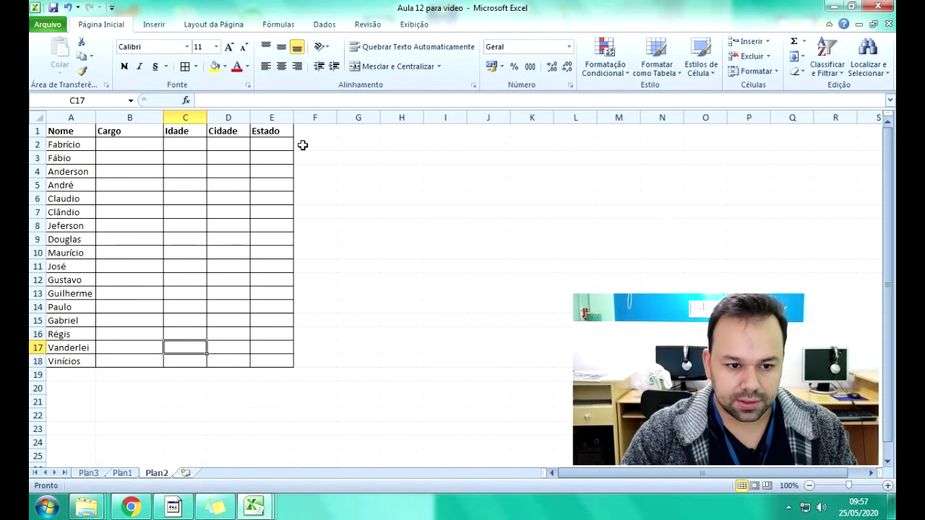
left_click_drag(128, 145, 135, 359)
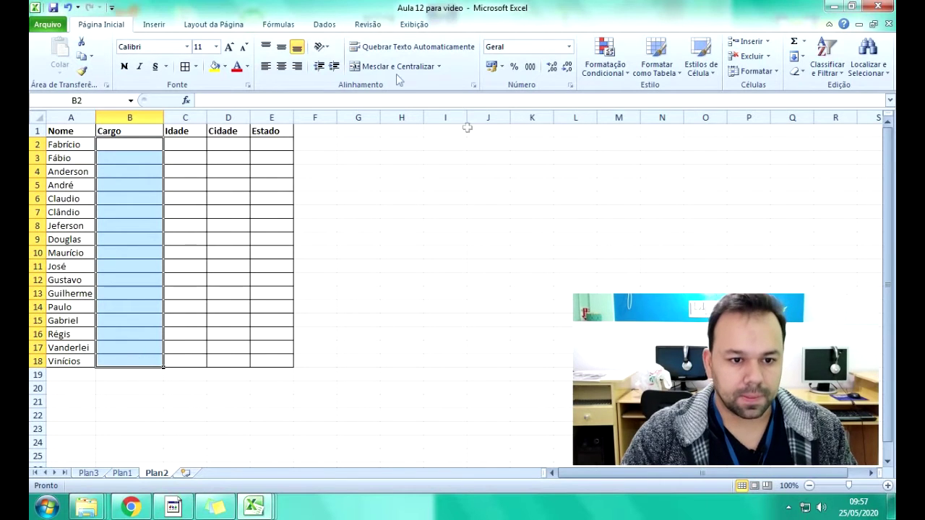
left_click(325, 24)
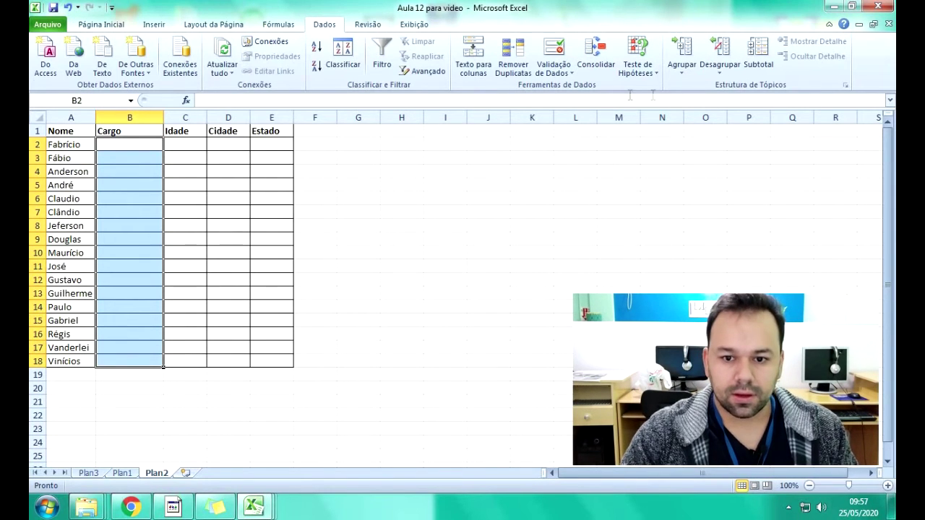
left_click(552, 72)
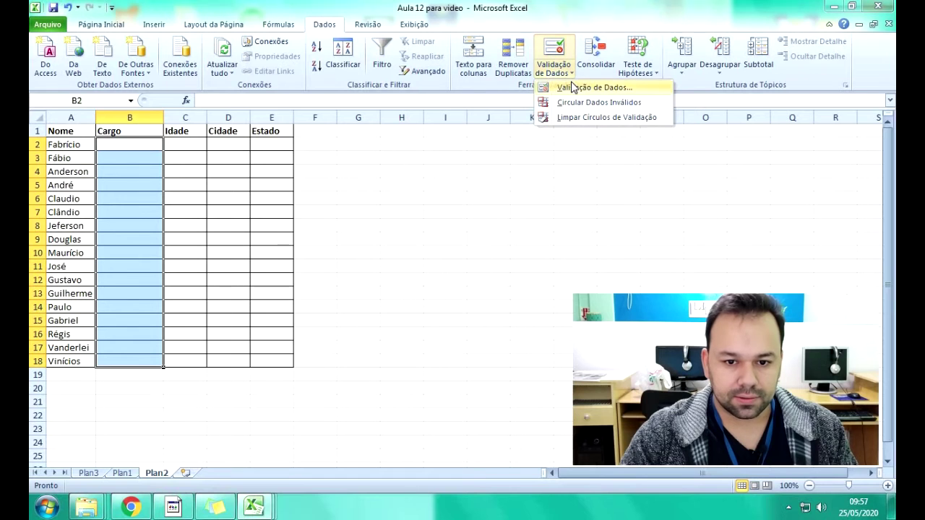
left_click(572, 86)
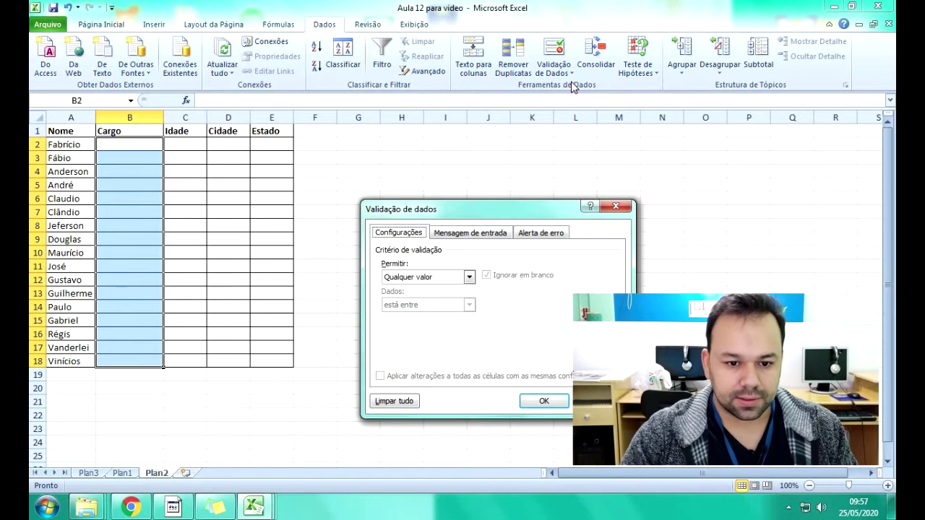
left_click(470, 277)
left_click(406, 312)
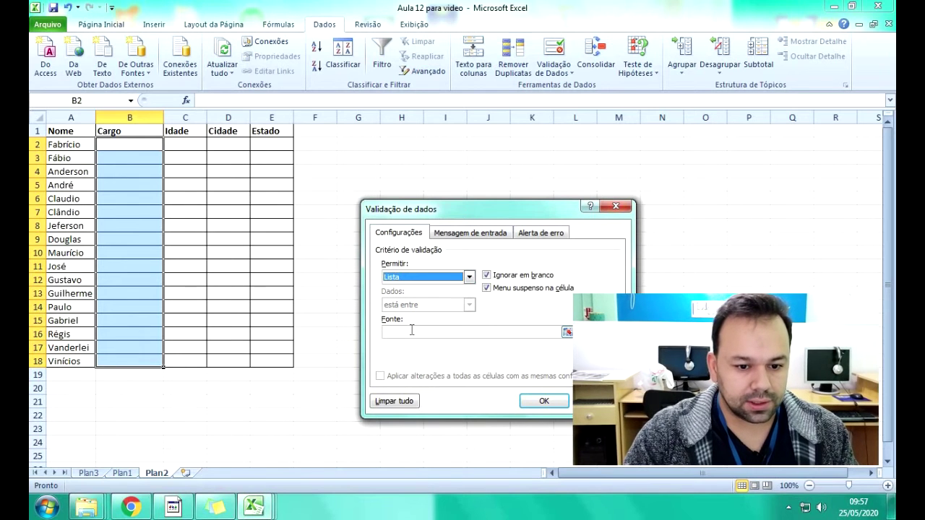
Enter "Mecânico;Médico;Pedreiro;Engenheiro" as the source of the Cargo validation list.
left_click(412, 330)
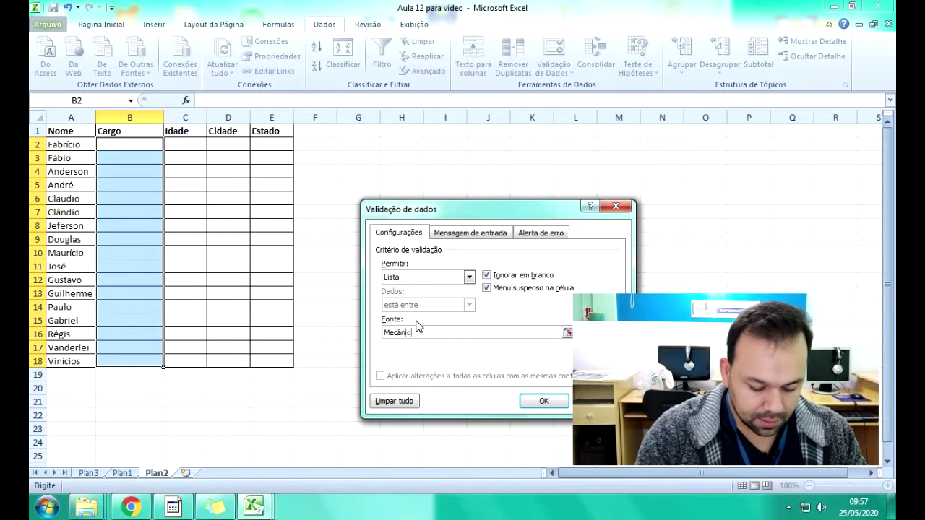
type("o")
key("BackSpace")
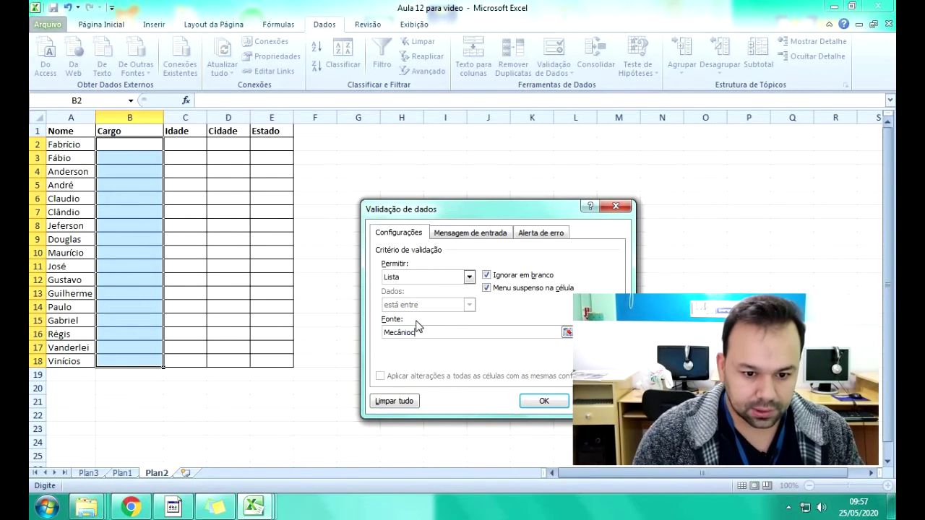
type("o")
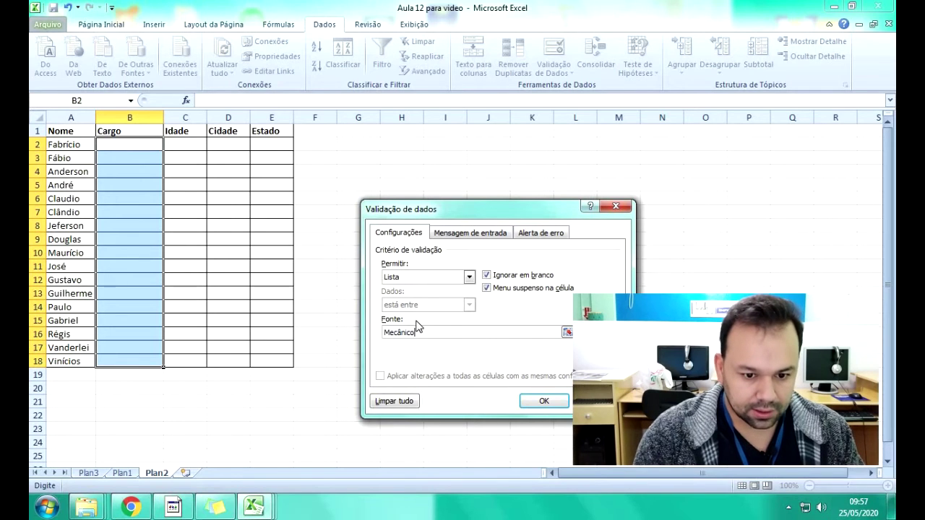
type(";Médico")
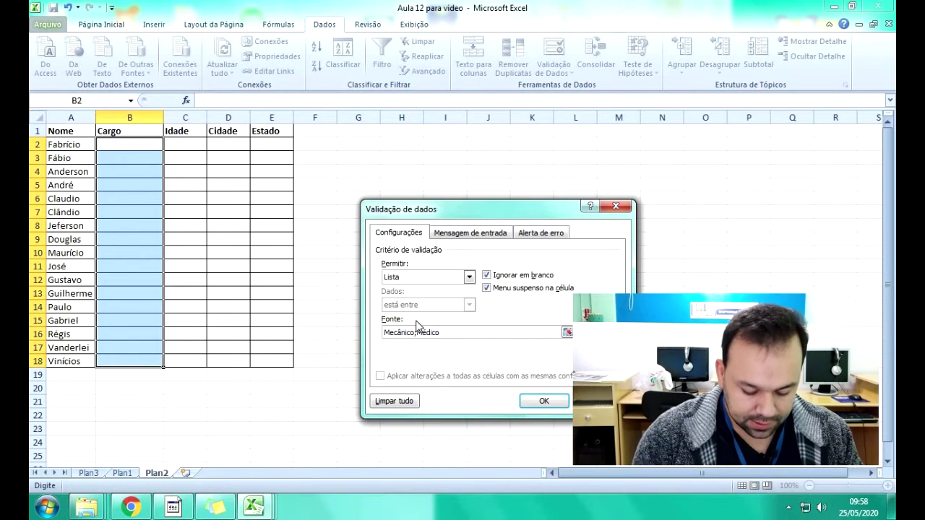
type(";Pedreiro")
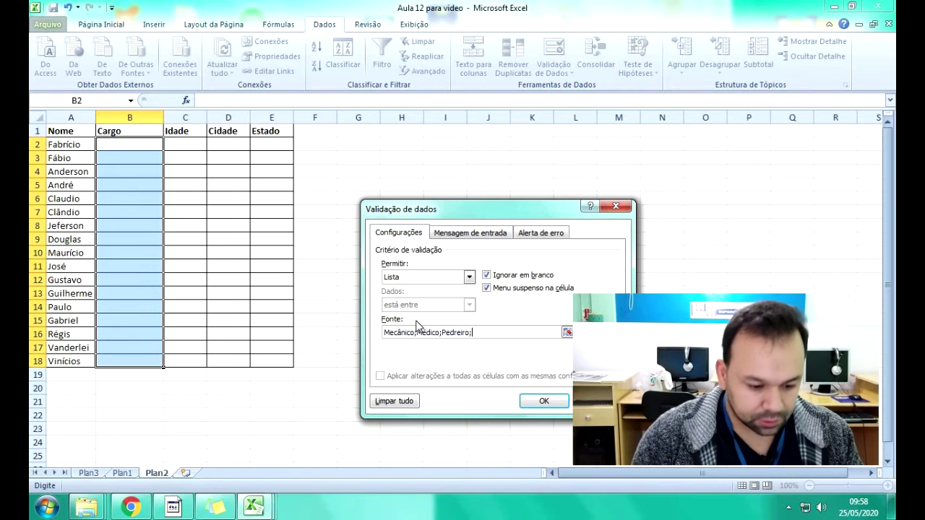
type(";Engenheiro")
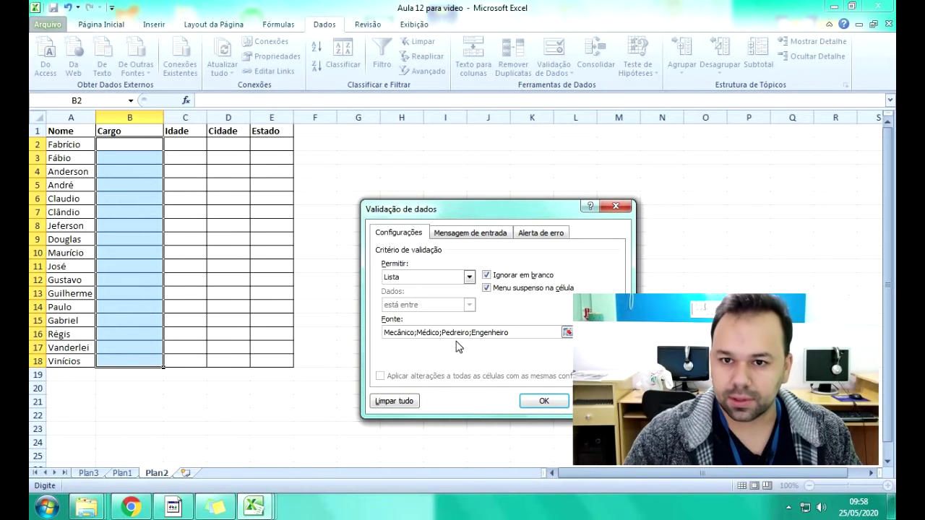
Give the Cargo validation an input message titled "Informação" with the text "Informe o seu cargo".
left_click(479, 232)
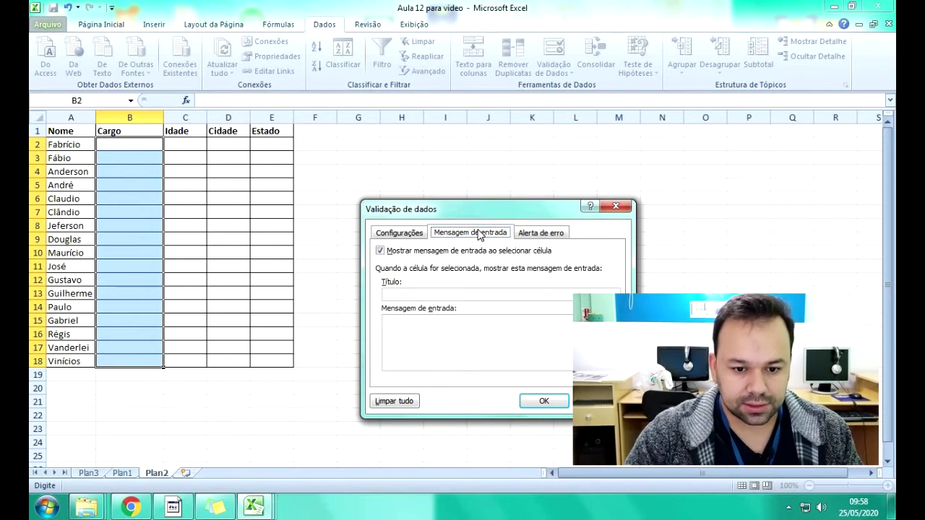
left_click(416, 295)
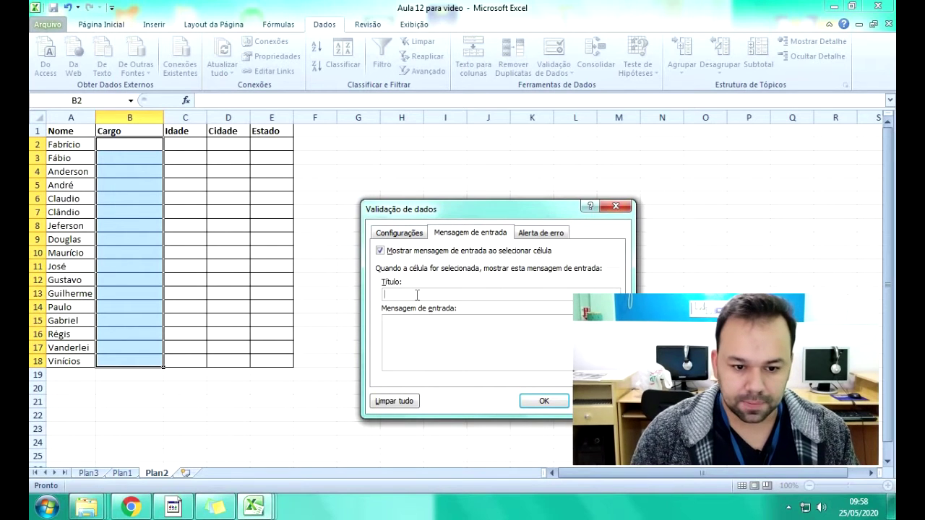
type("Informação")
left_click(445, 334)
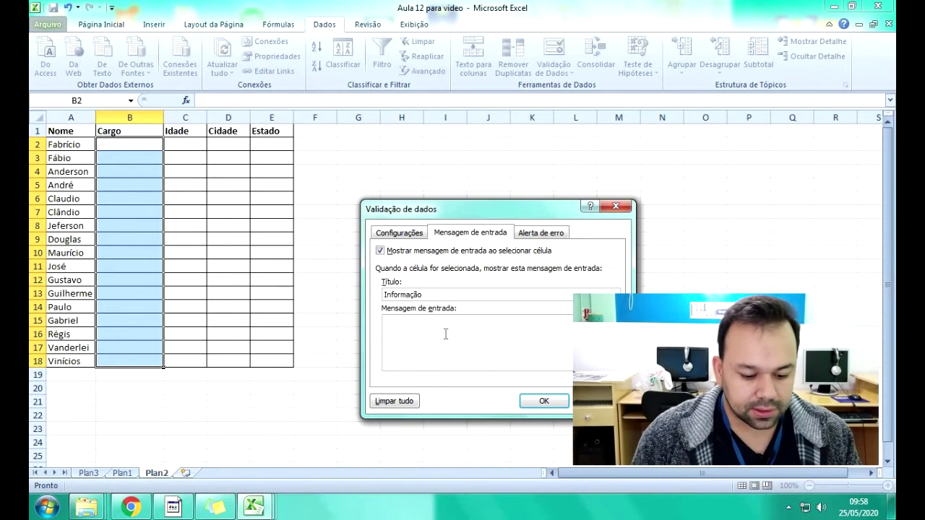
type("Informe o seu cargo")
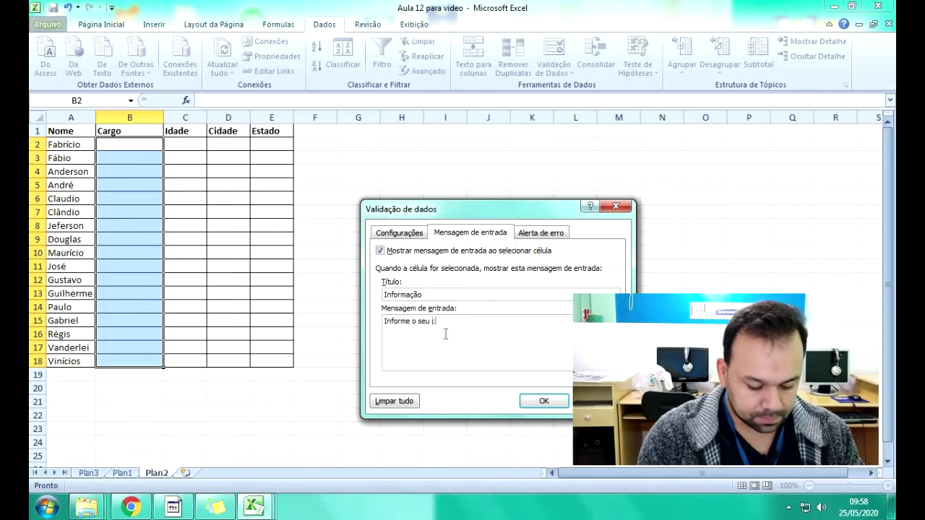
Add an error alert titled "Alerta" with a message beginning "Cargo incorreto, tenta" and apply the validation to the Cargo cells.
left_click(526, 232)
left_click(535, 294)
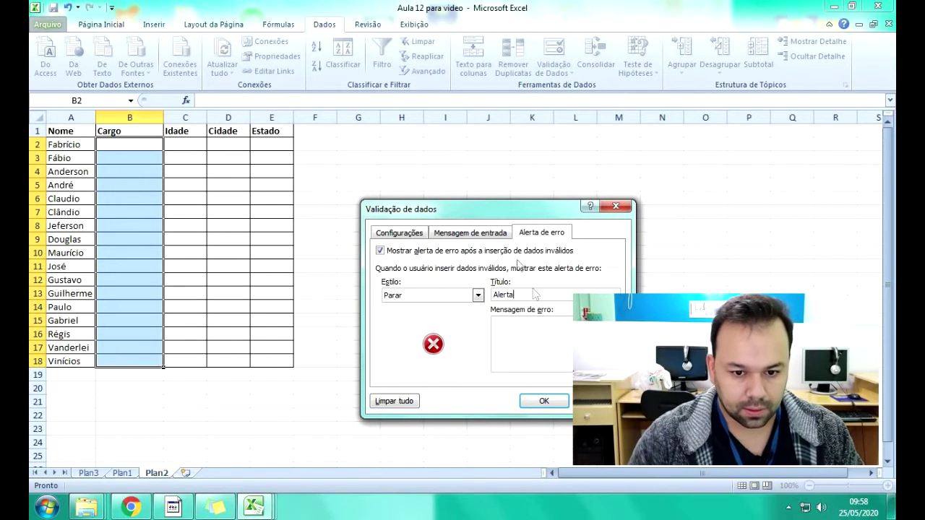
left_click(559, 340)
type("Cargo incorreto, tenta n")
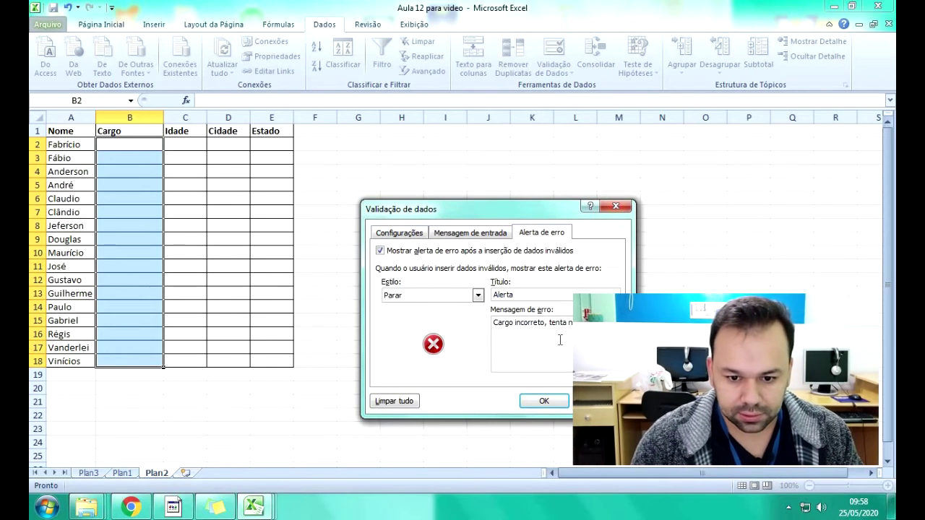
left_click(543, 401)
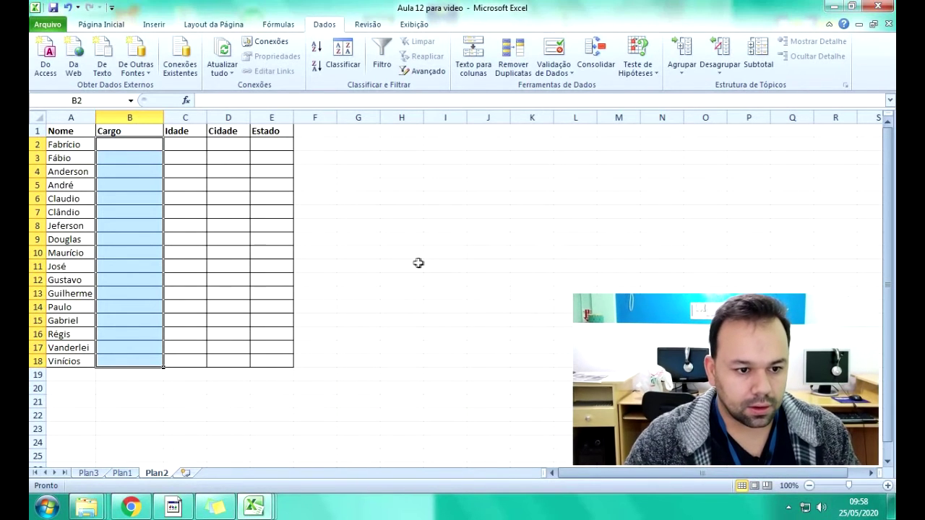
Set the Cargo in cell B2 to Médico by picking it from the validation list.
left_click(418, 263)
left_click(125, 144)
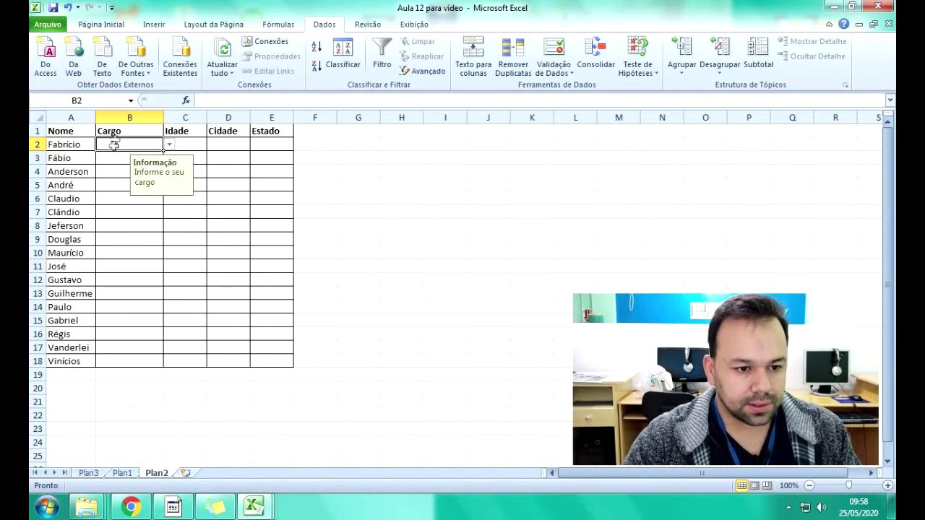
left_click(113, 159)
left_click(117, 144)
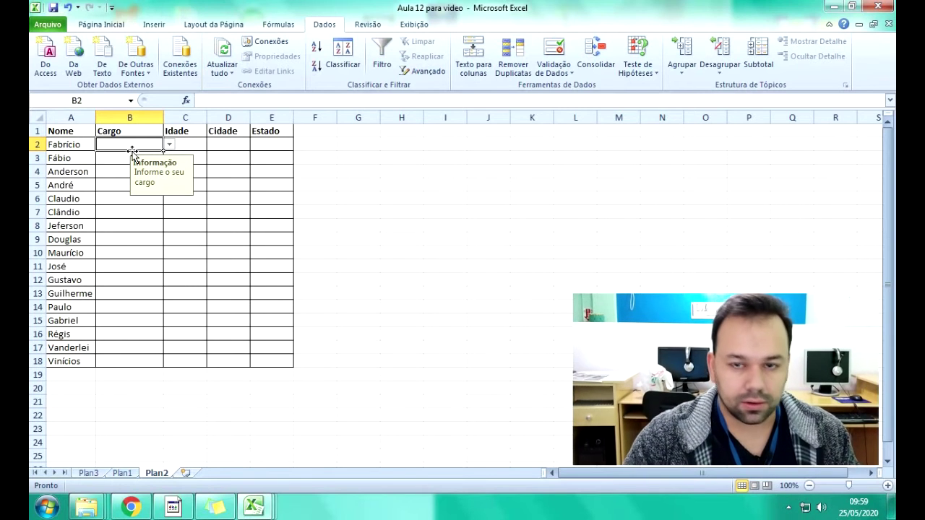
left_click(169, 145)
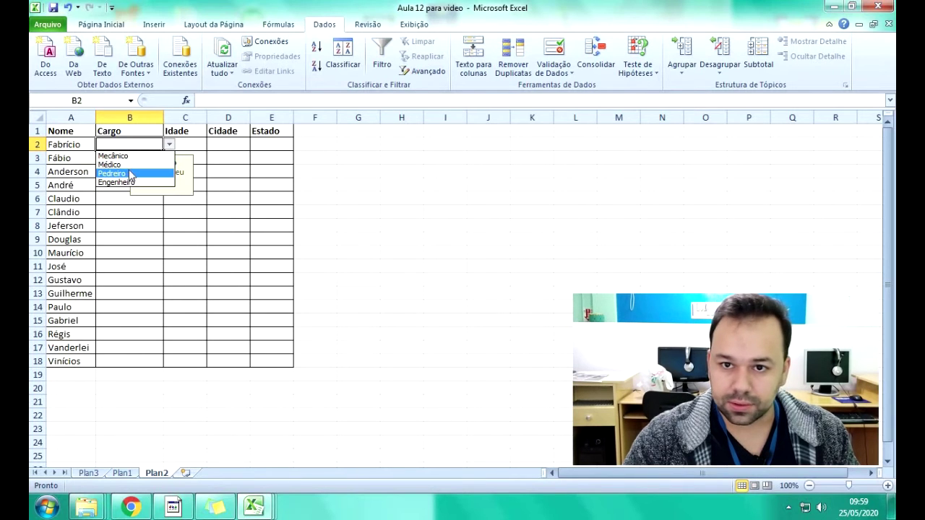
left_click(125, 164)
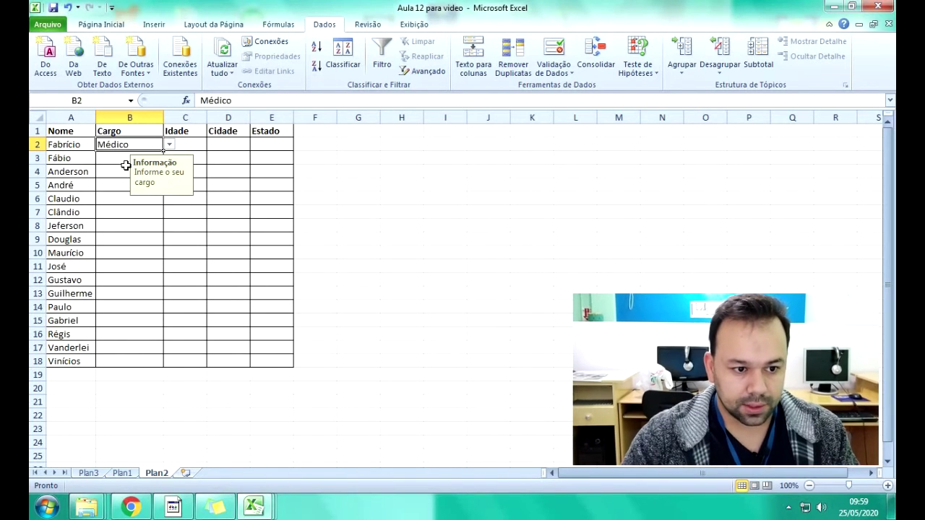
Test the Cargo validation by trying to enter "motorista" in cell B3, and cancel the entry.
left_click(110, 158)
left_click(169, 158)
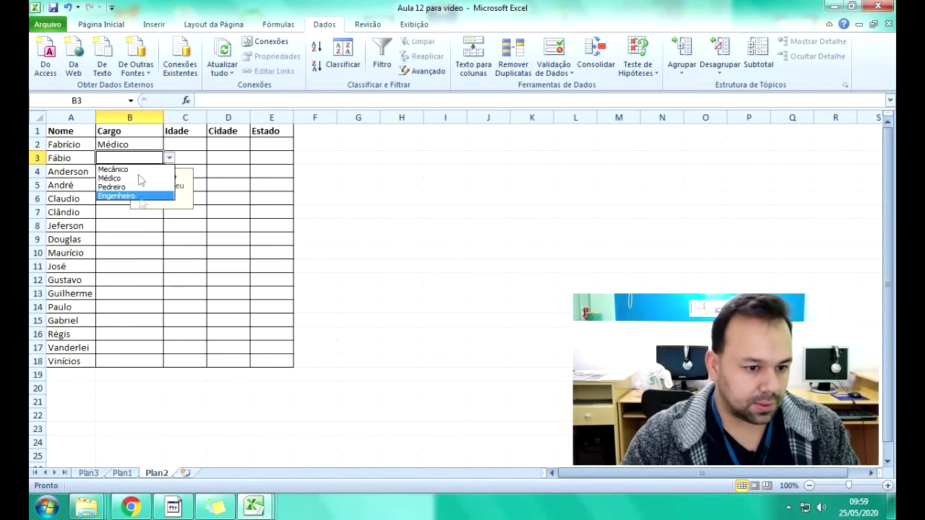
left_click(133, 154)
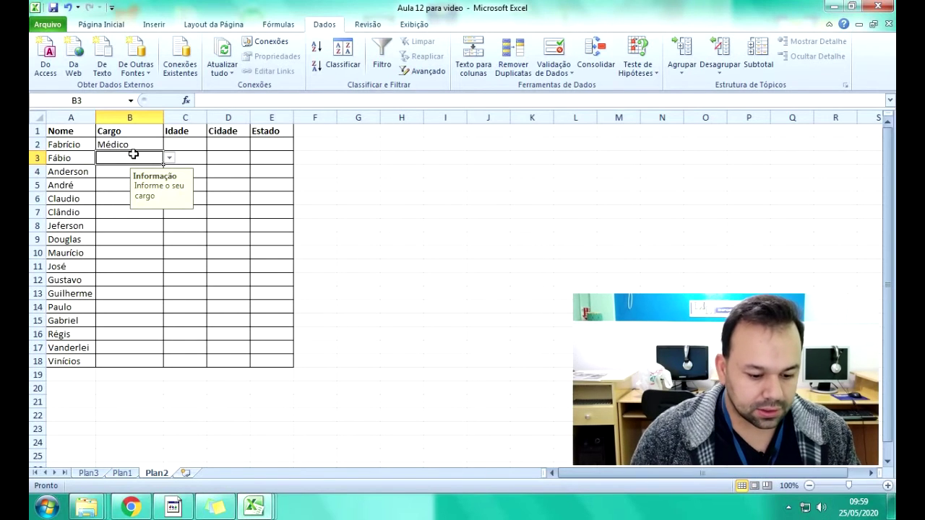
type("mo")
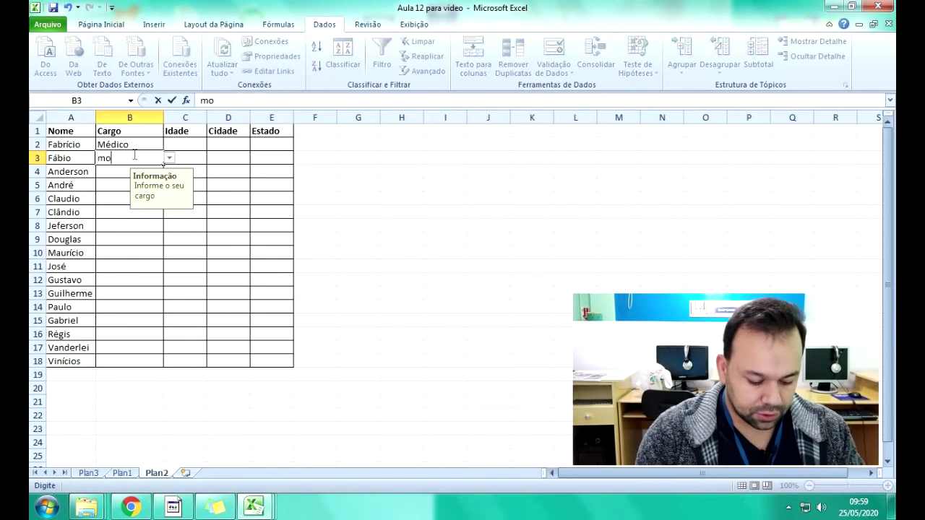
type("tori")
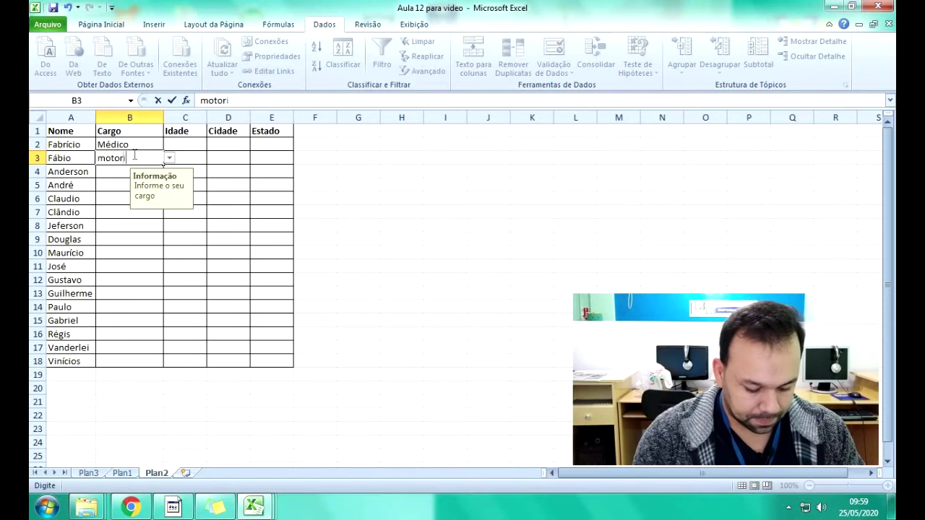
type("sta")
key("Return")
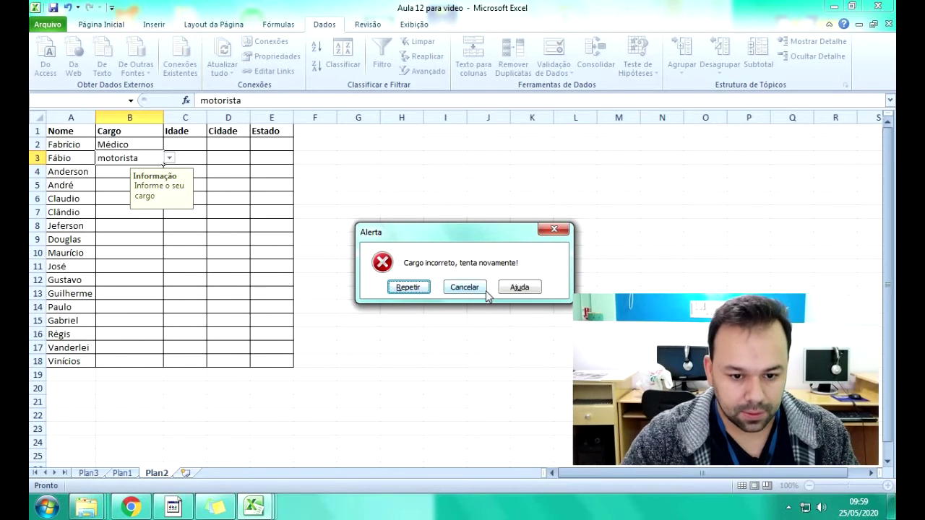
left_click(464, 287)
left_click(372, 172)
Set up data validation for the Idade cells C2:C18 that allows whole numbers (Número inteiro) between 18 and 65.
left_click_drag(177, 144, 191, 357)
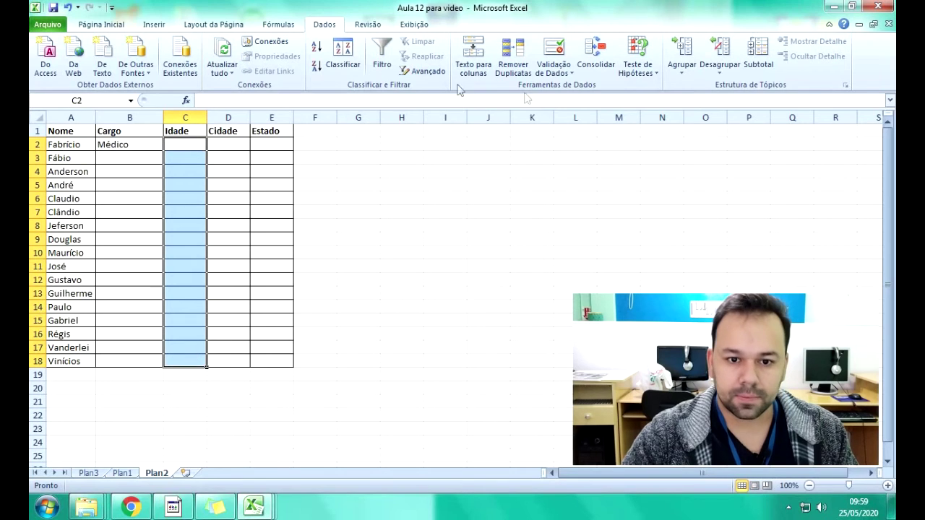
left_click(569, 61)
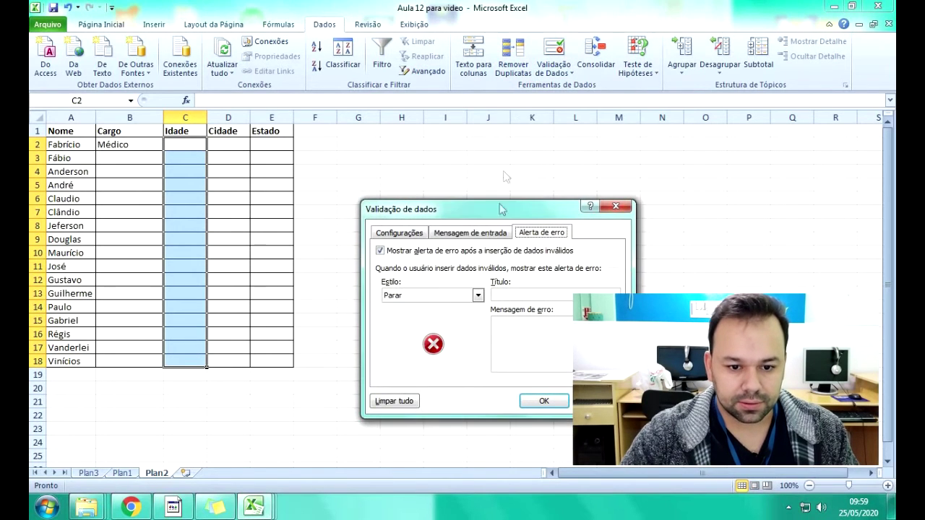
left_click(419, 234)
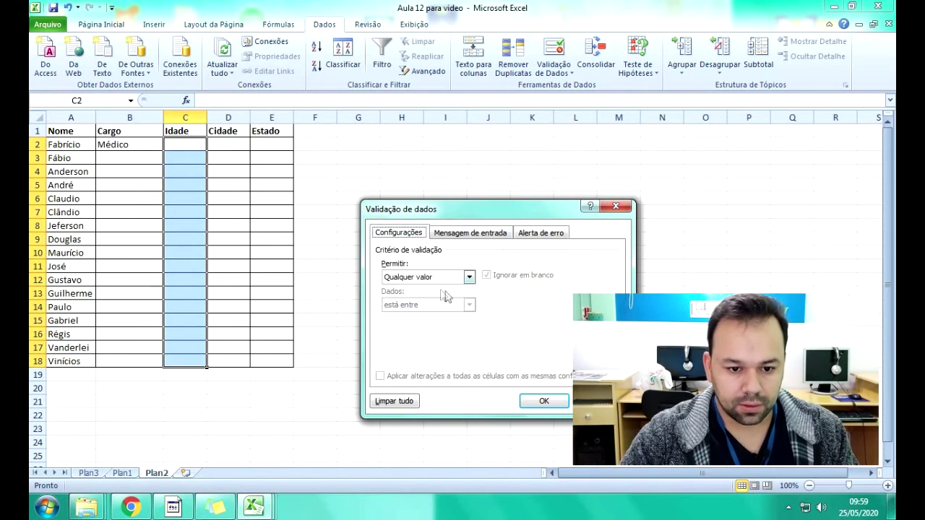
left_click(469, 277)
left_click(427, 298)
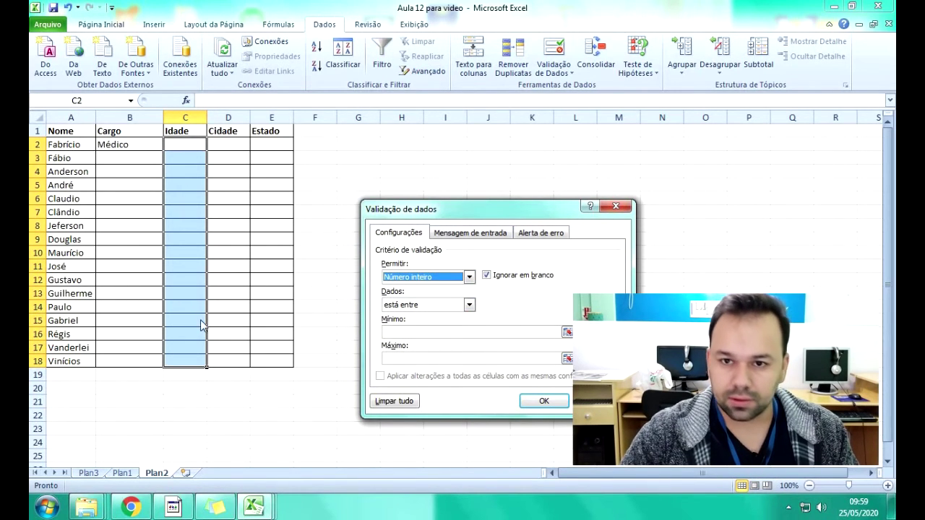
left_click(456, 330)
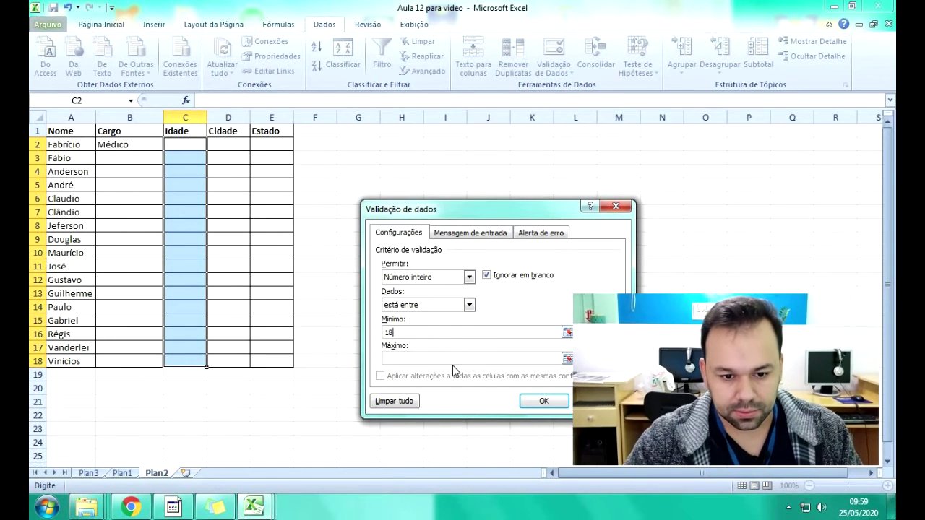
left_click(456, 357)
type("6")
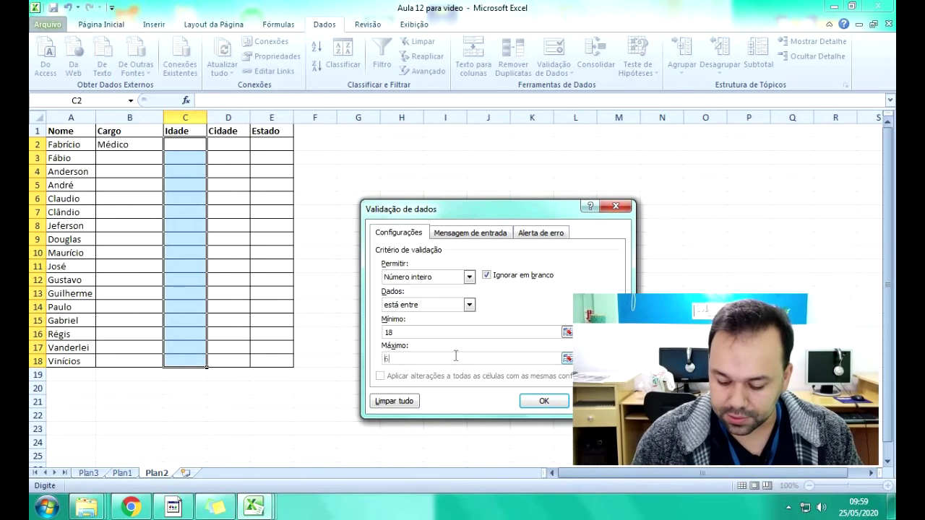
type("5")
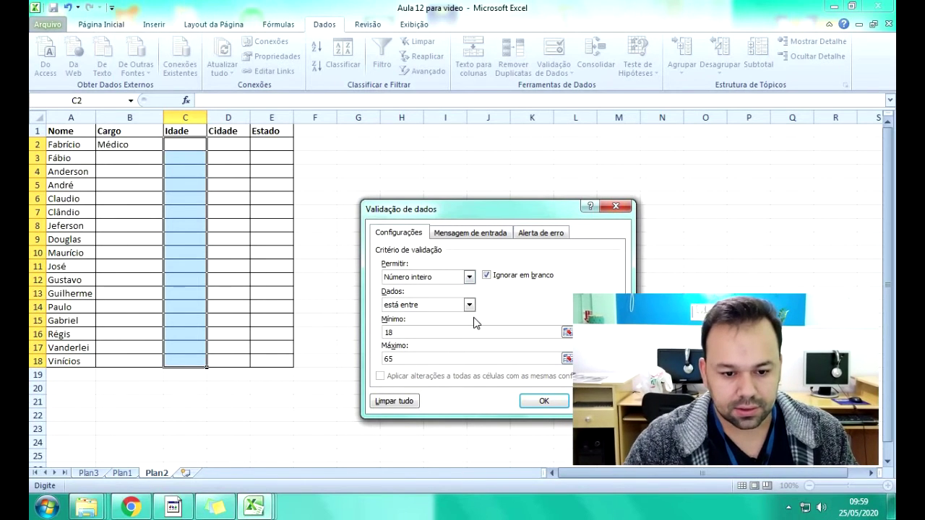
Give the Idade validation an input message titled "Informação" with the text "Informe a idade!".
left_click(468, 235)
left_click(445, 291)
type("Inofrmação")
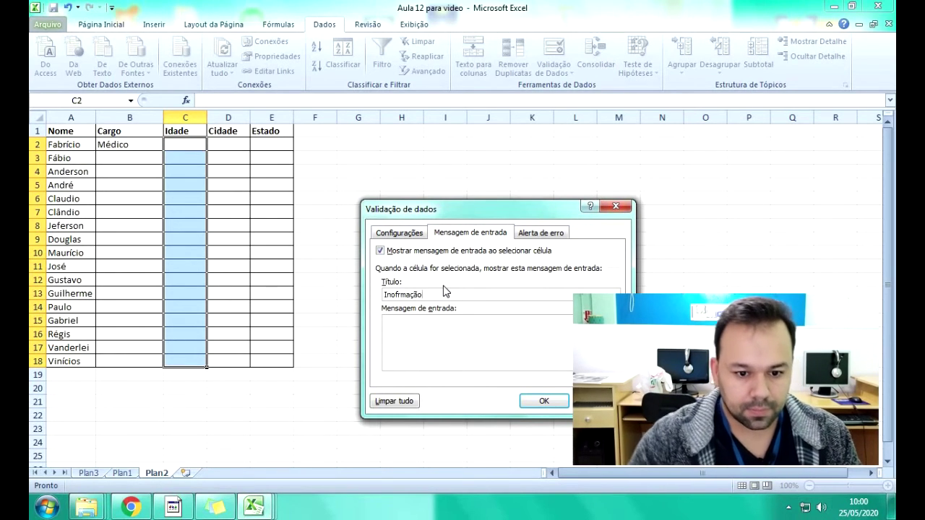
key("BackSpace")
key("BackSpace")
key("BackSpace")
key("BackSpace")
key("BackSpace")
key("BackSpace")
key("BackSpace")
key("BackSpace")
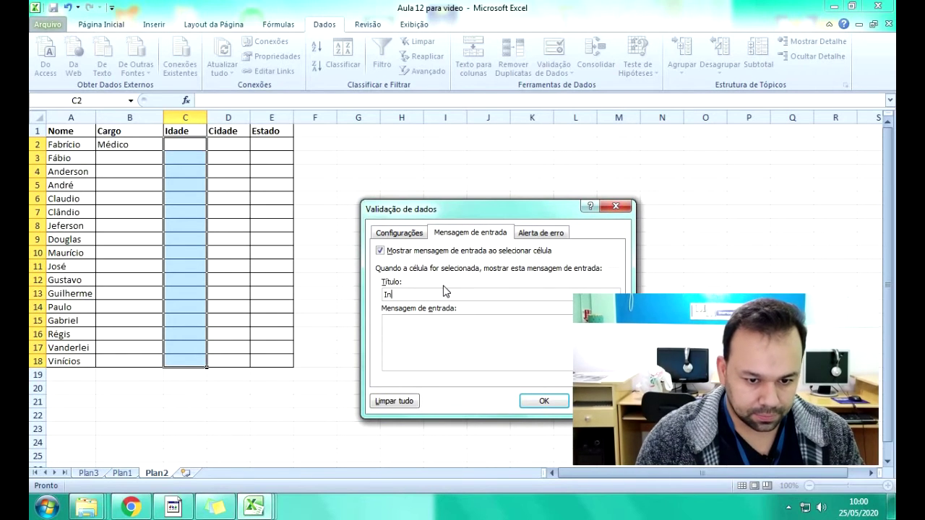
type("formação")
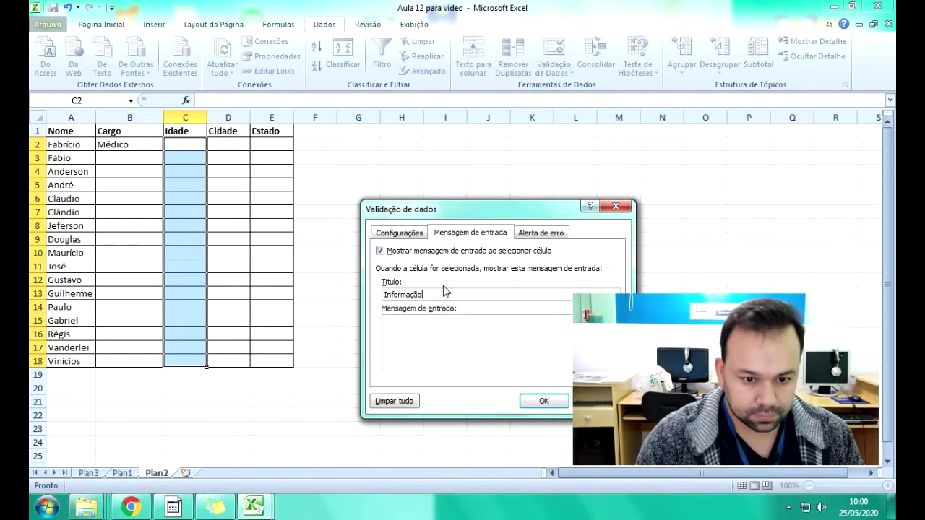
left_click(448, 337)
type("Informe ")
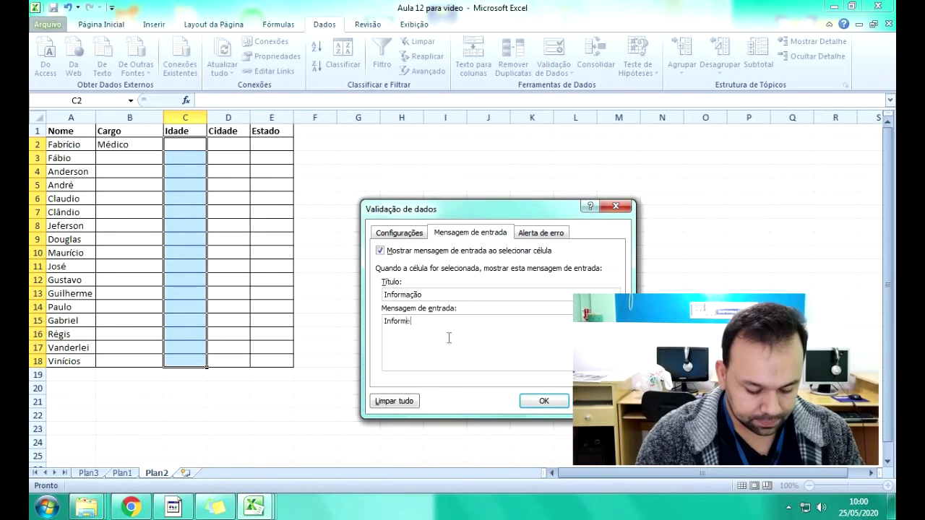
type("a idade!")
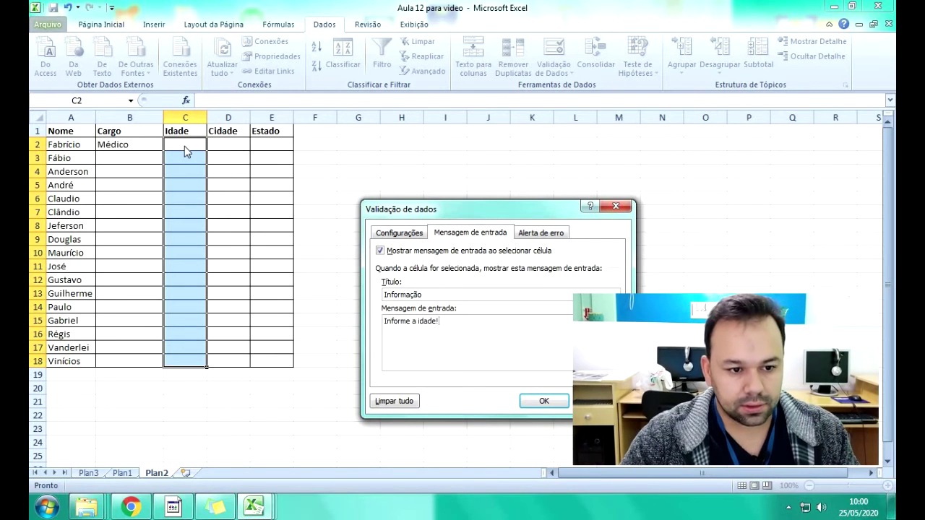
Add an error alert titled "Alerta" with the message "Idade incorreta, tente novamente!" and apply the validation to the Idade cells.
left_click(542, 233)
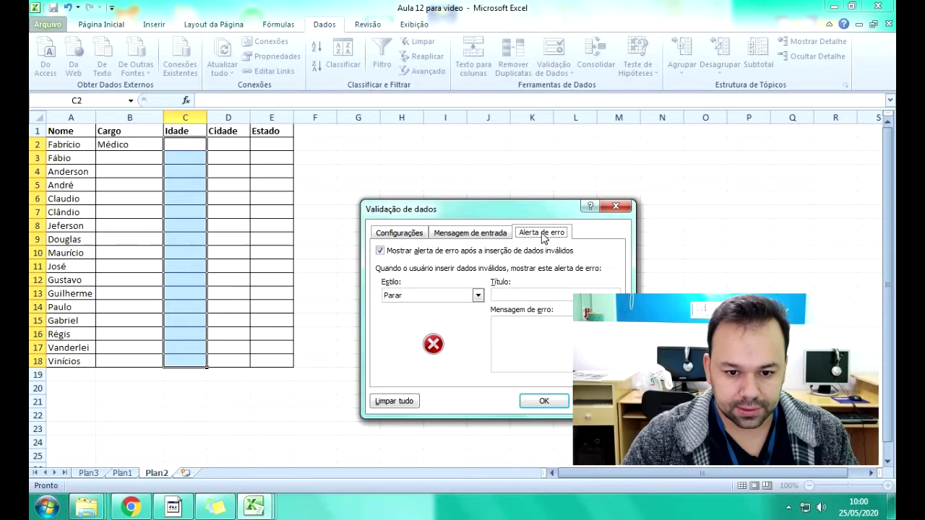
left_click(529, 293)
type("Alerta")
left_click(539, 338)
type("Idade incorreta")
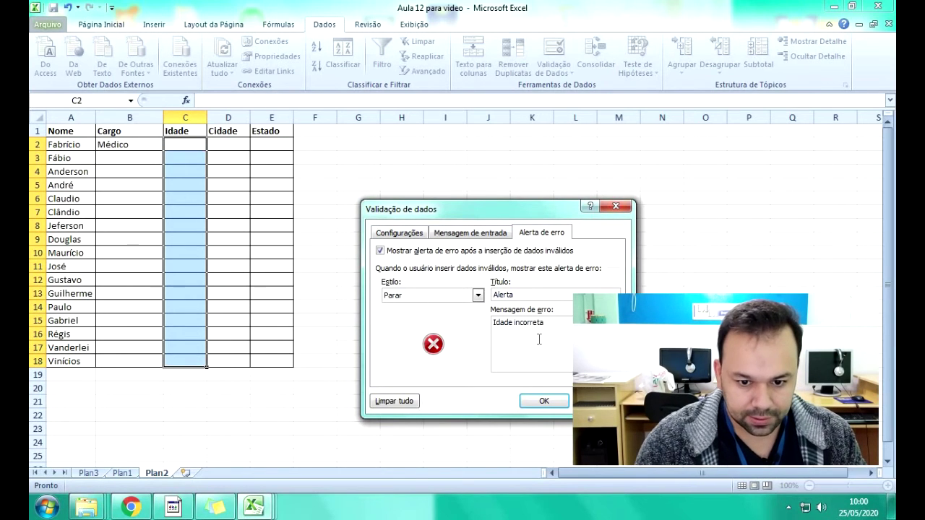
type(", temnt")
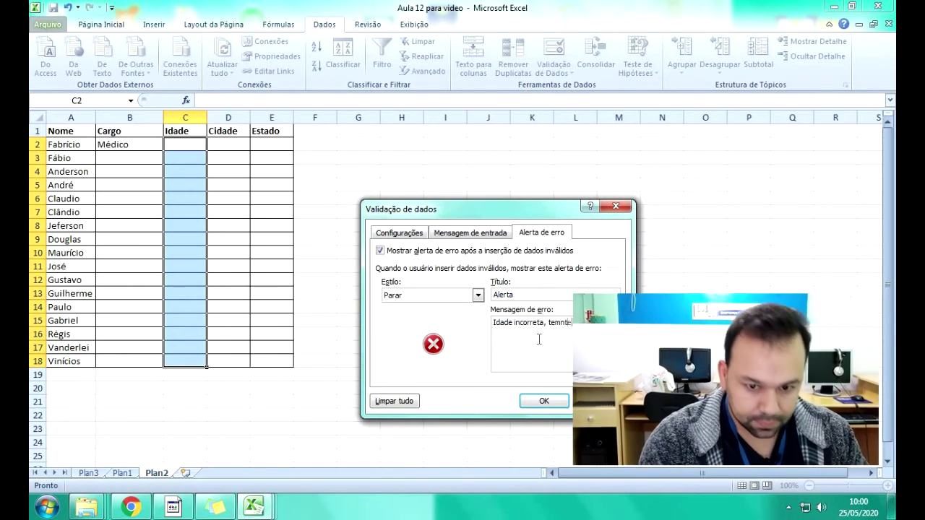
key("BackSpace")
key("BackSpace")
key("BackSpace")
type("nte n")
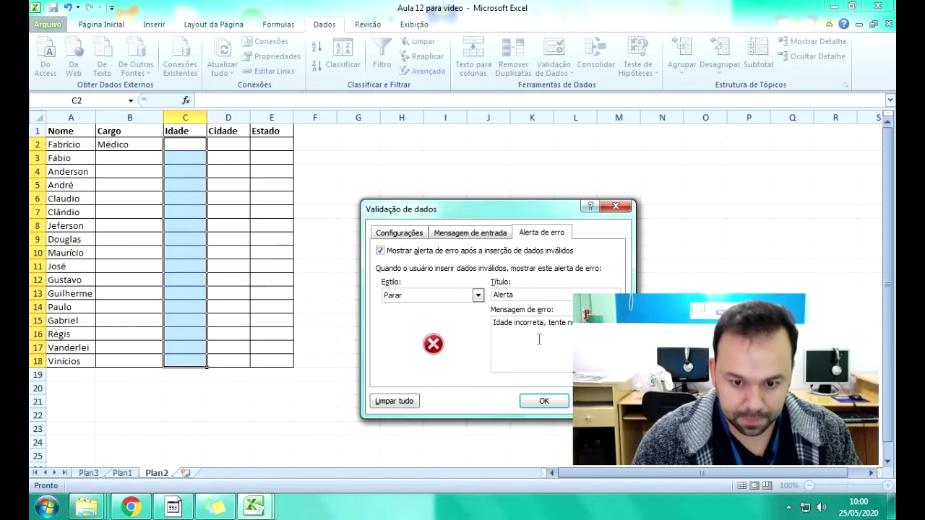
left_click(541, 401)
Check the input message on several Idade cells and enter 35 as the age in cell C2.
left_click(401, 280)
left_click(182, 161)
left_click(182, 185)
left_click(183, 198)
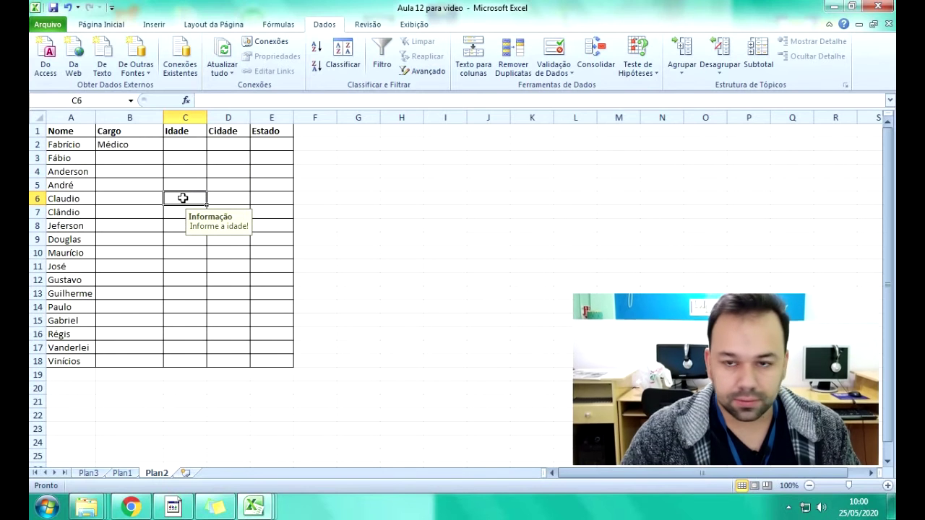
left_click(183, 145)
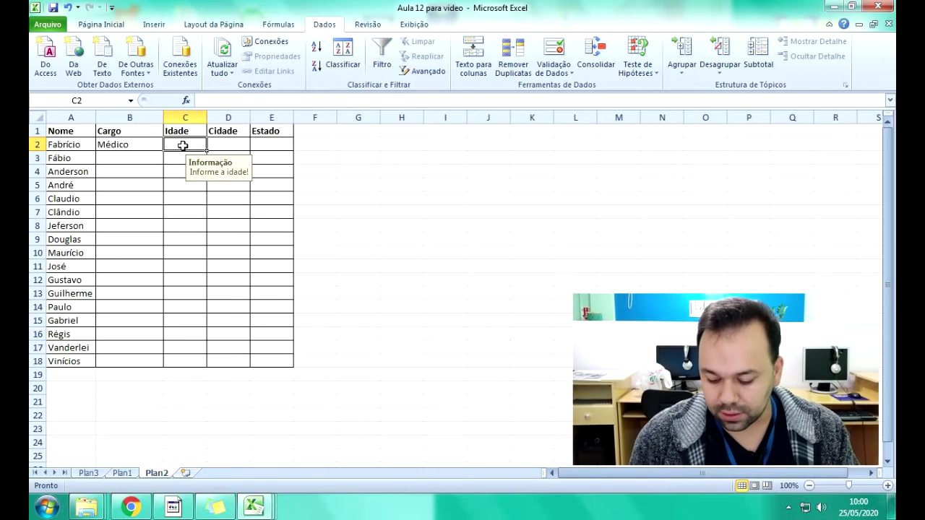
type("35")
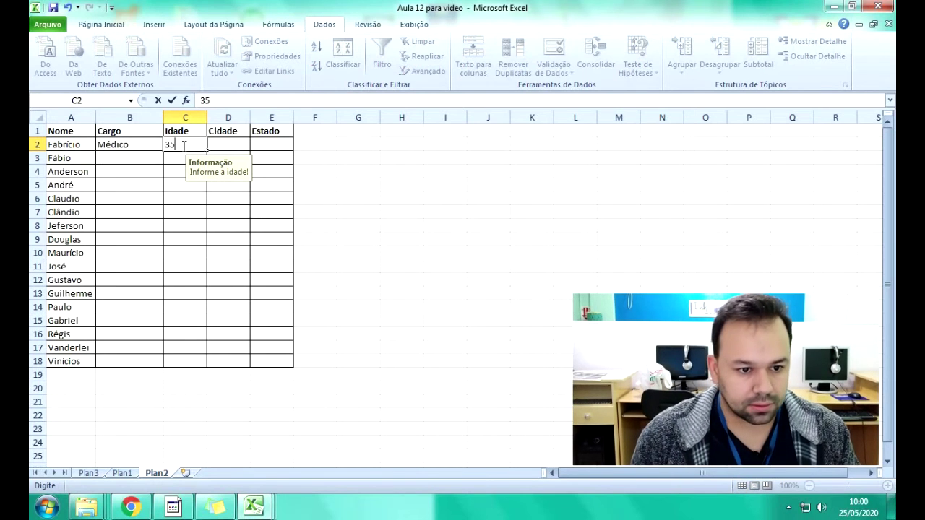
key("Return")
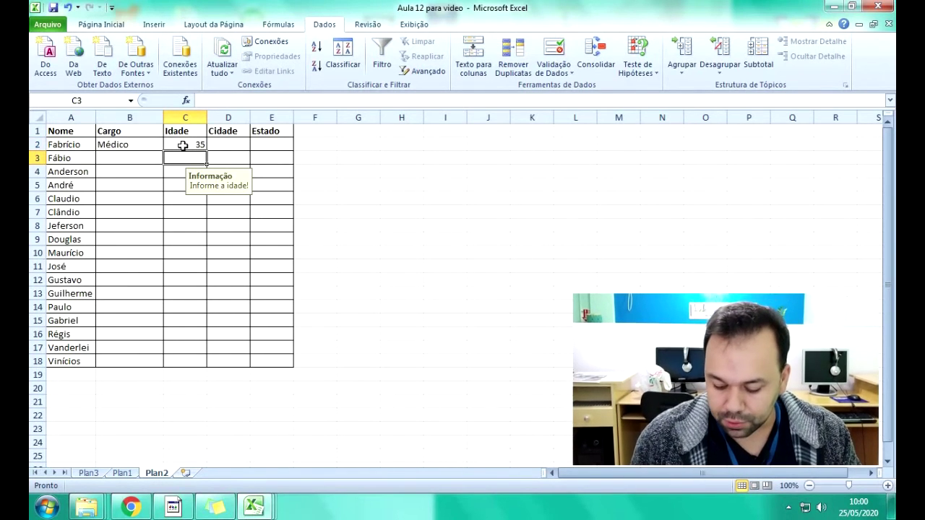
Test the Idade validation by trying to enter 17 in cell C3, and cancel the entry.
type("17")
key("Return")
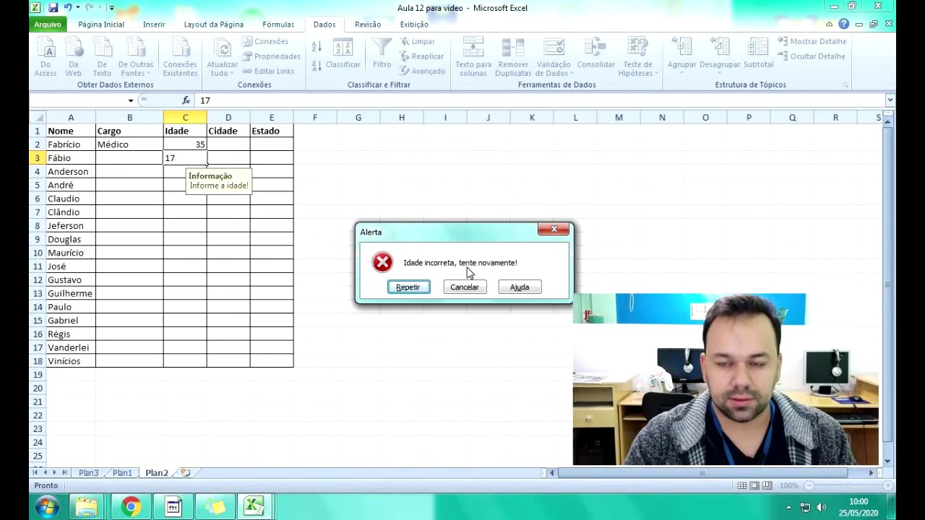
left_click(465, 287)
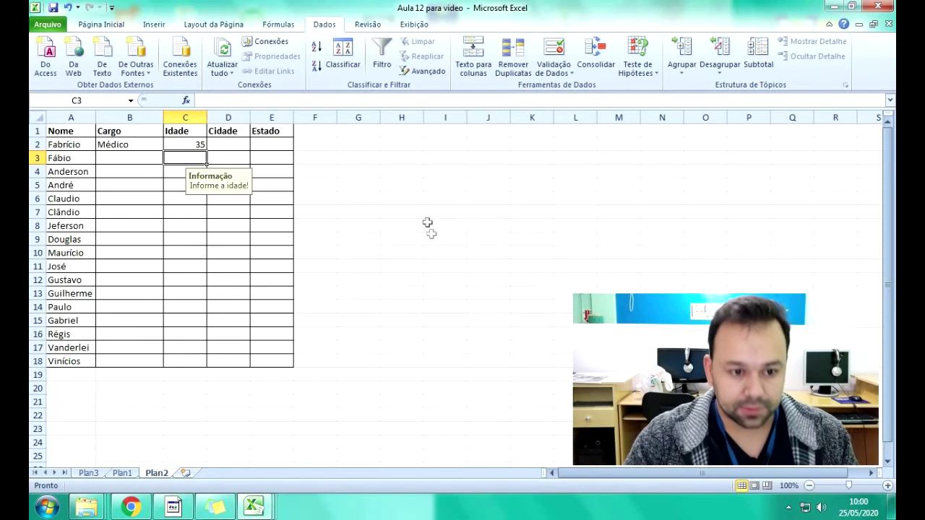
Restrict the Cidade cells D2:D18 to a validation list with the source "Porto Alegre;Curitiba;Cascavel".
left_click_drag(231, 145, 237, 360)
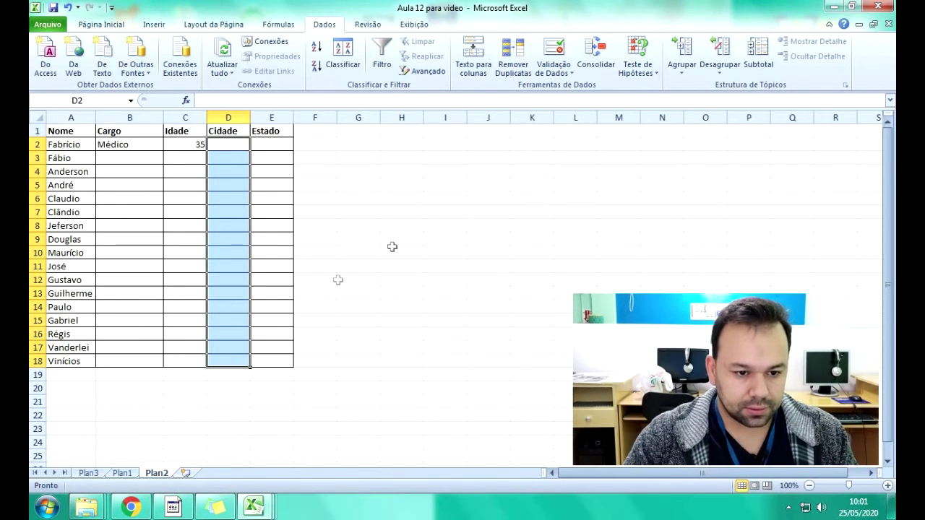
left_click(553, 51)
left_click(416, 238)
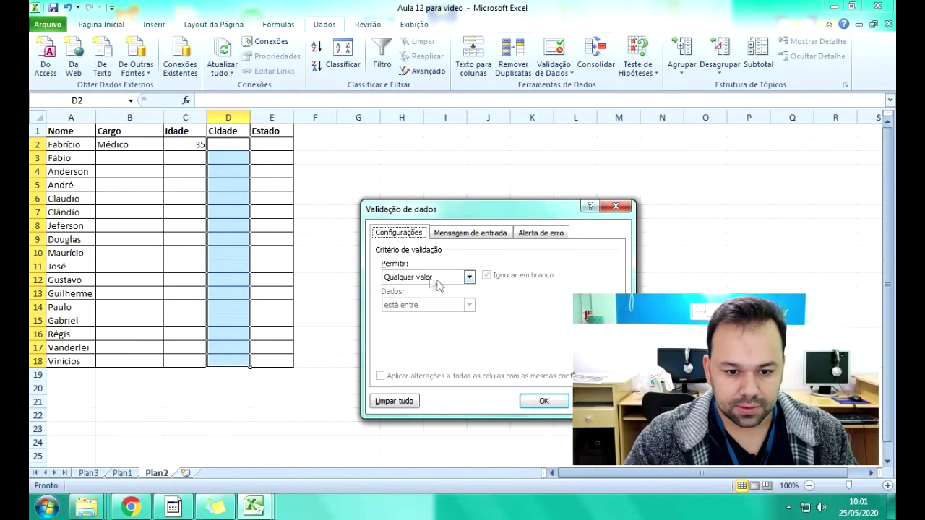
left_click(453, 278)
left_click(407, 318)
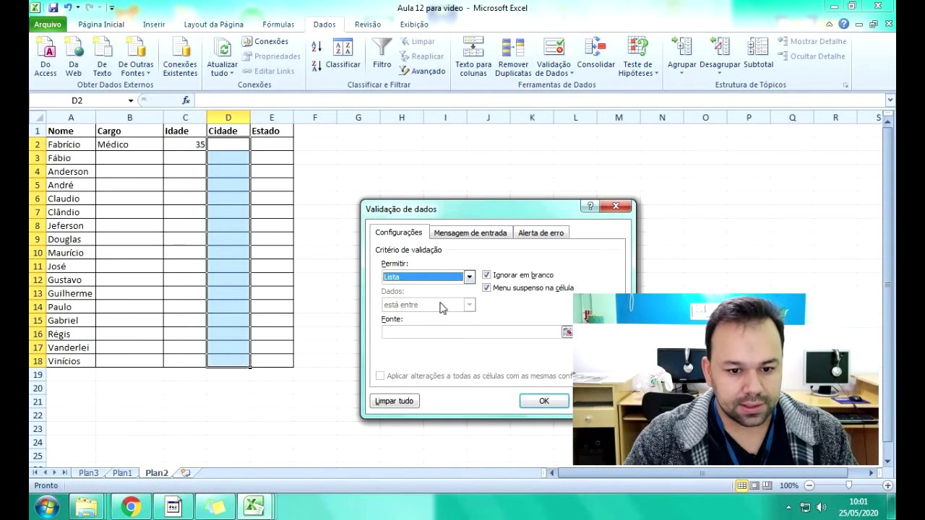
left_click(415, 332)
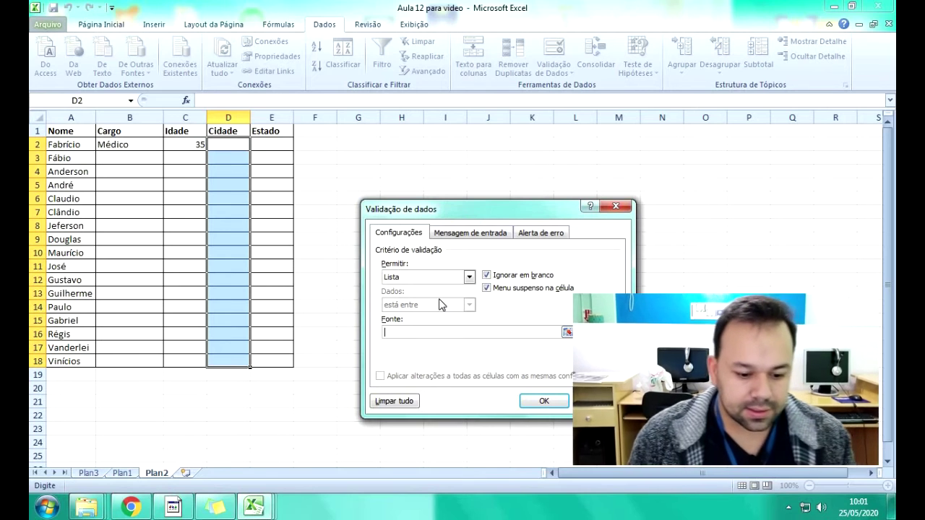
type("Por")
key("BackSpace")
type("o Ale")
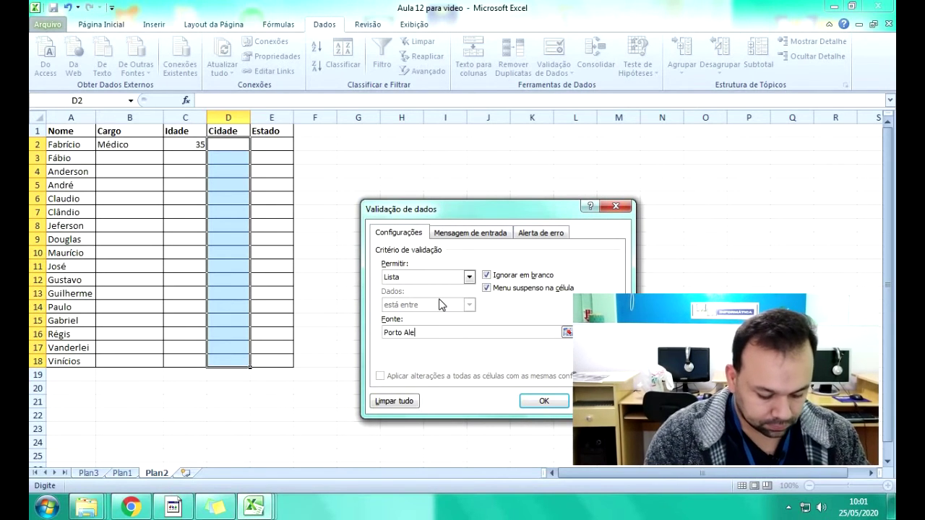
type("gre")
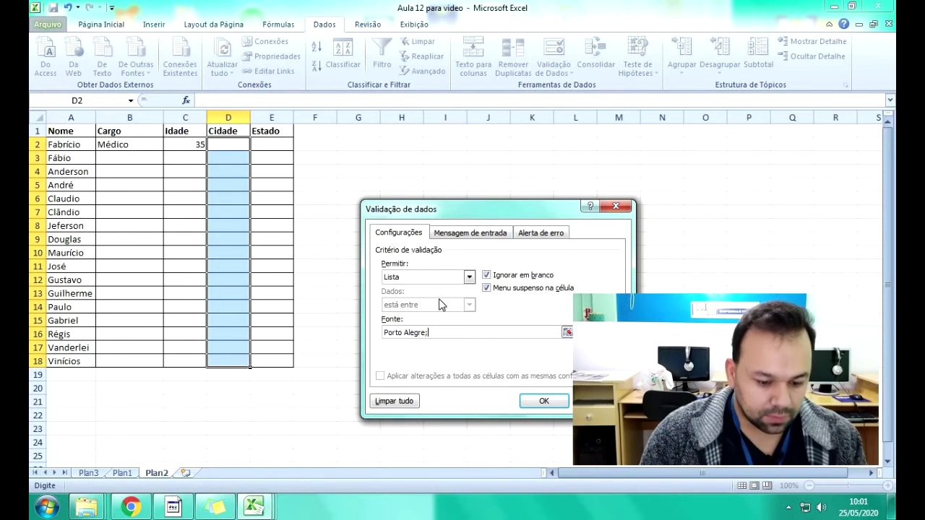
type(";Curi")
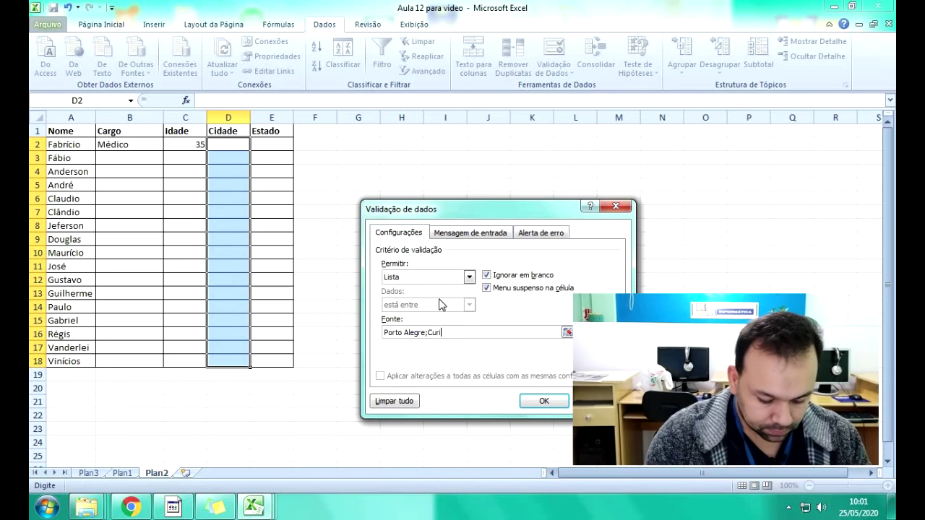
type("tiba;")
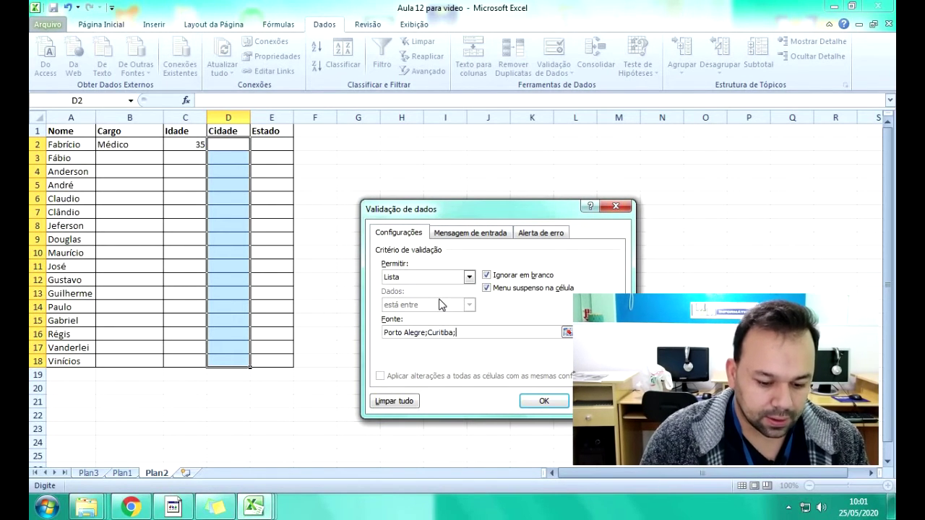
type("Cascavel")
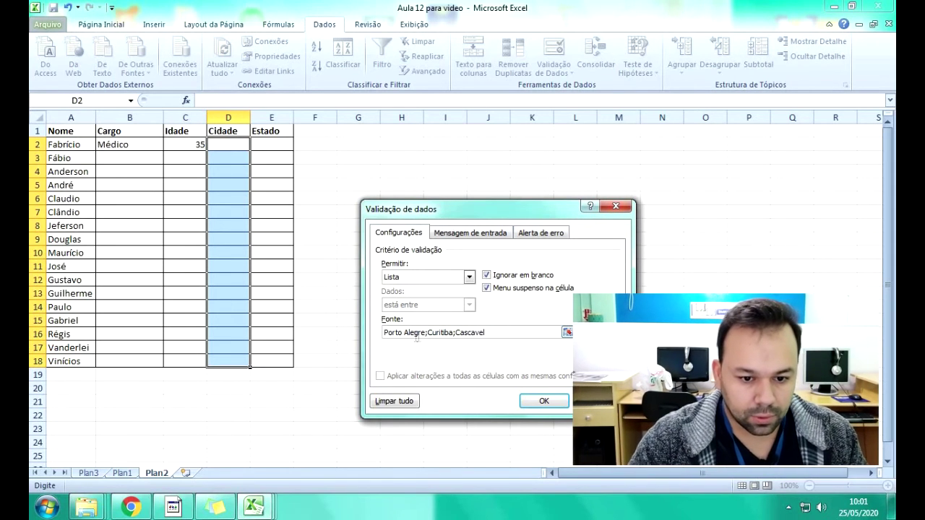
Give the Cidade validation an input message titled "Informação" with the text "Informe a cidade!".
left_click(455, 232)
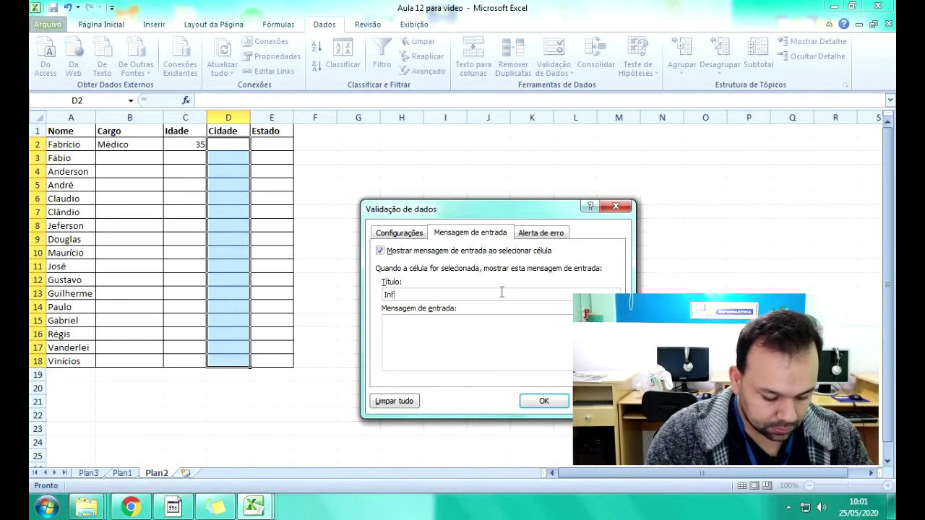
left_click(482, 325)
type("In")
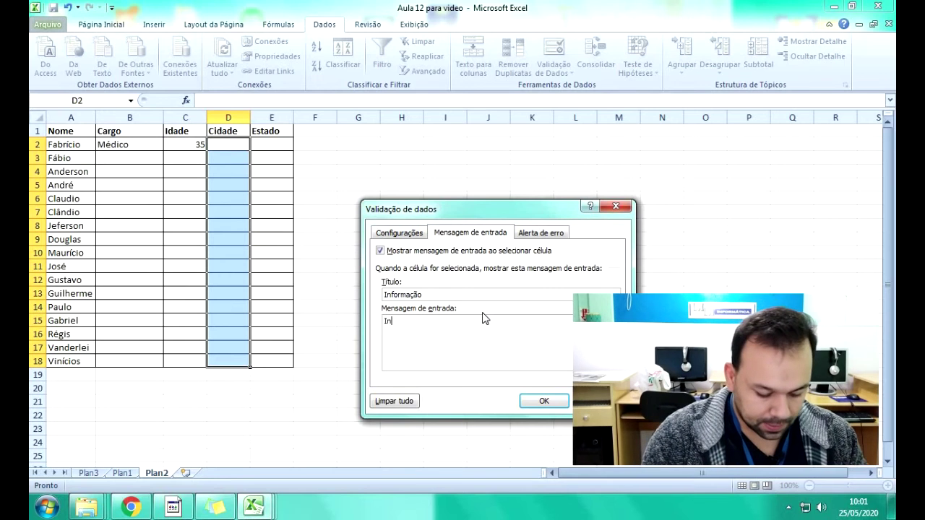
type("dfo")
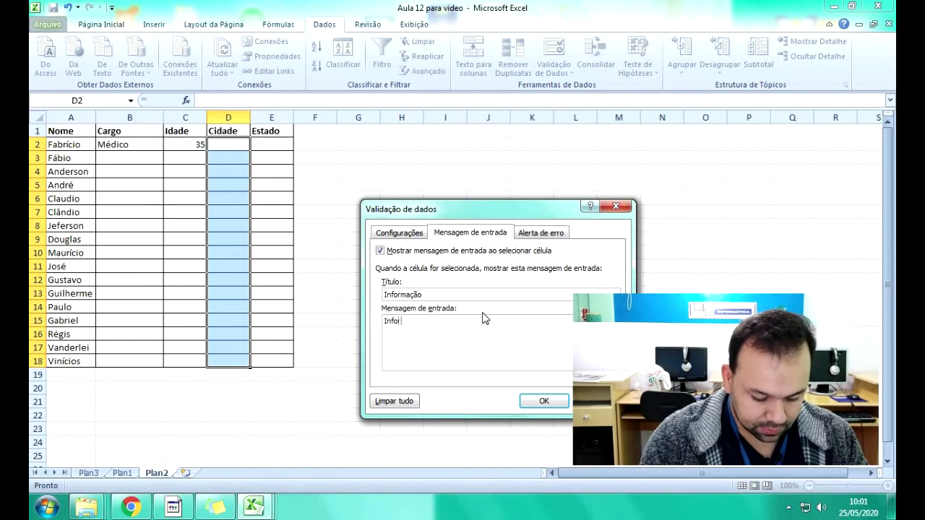
type("rme a cidade!")
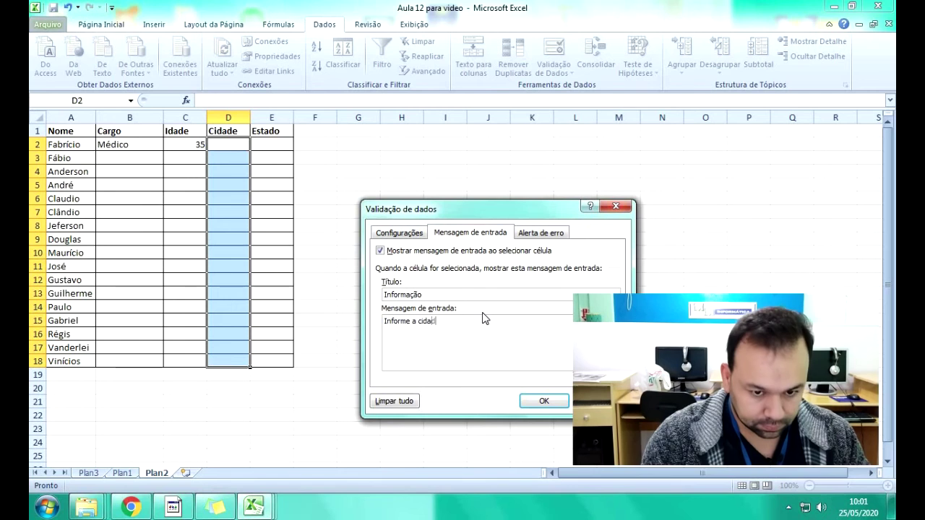
Add an error alert titled "Alerta" with the message "Cidade incorreta, tente novamente!" and apply the validation to the Cidade cells.
left_click(539, 235)
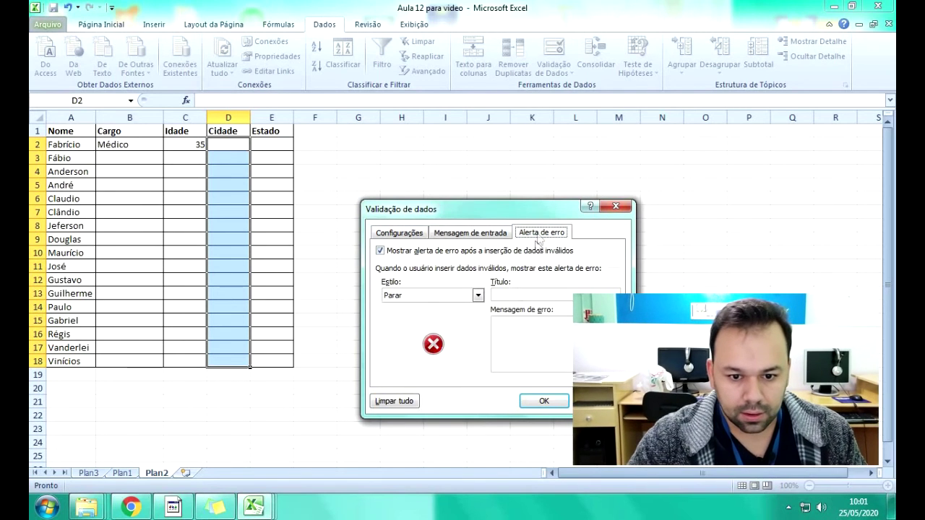
left_click(520, 296)
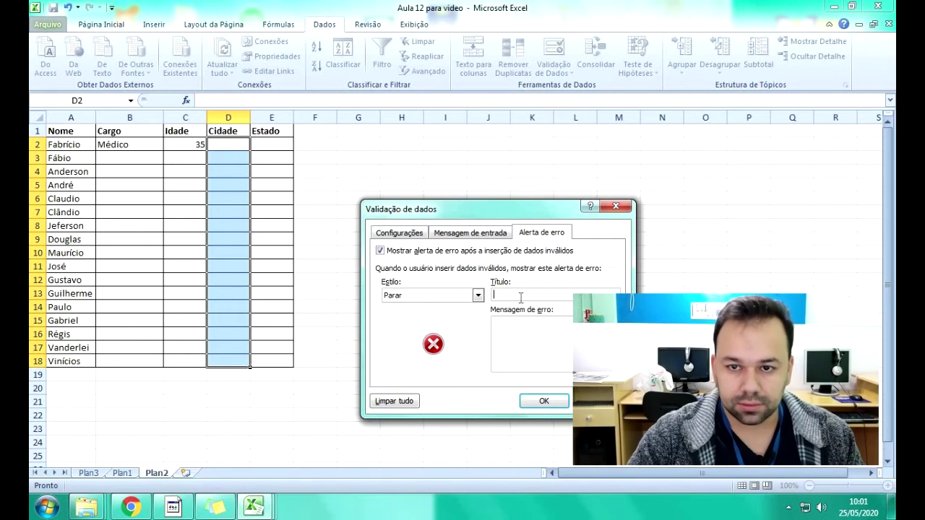
type("Alert")
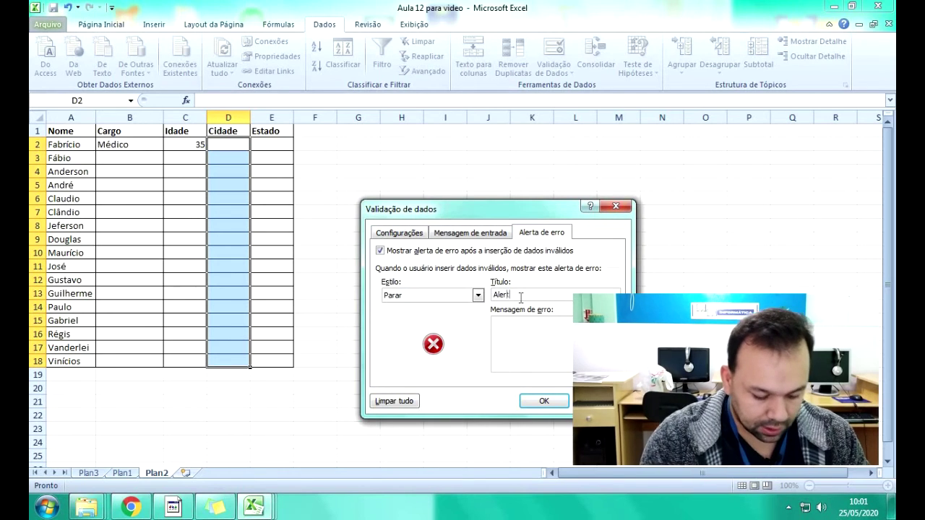
type("a")
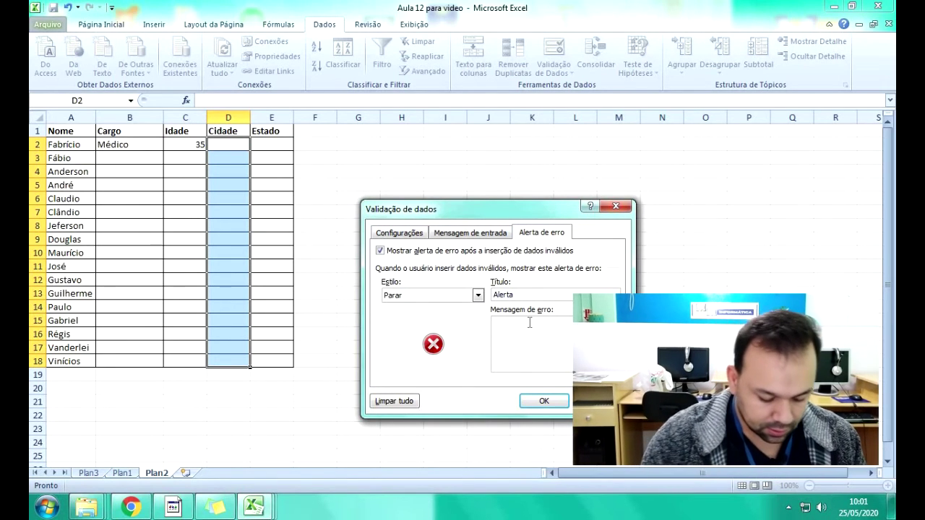
key("BackSpace")
type("incorreta, ")
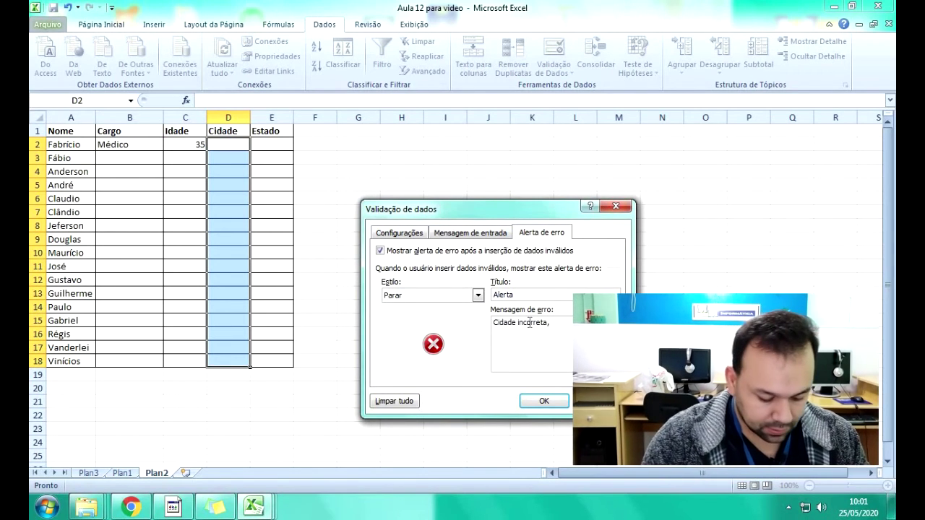
type("tente ")
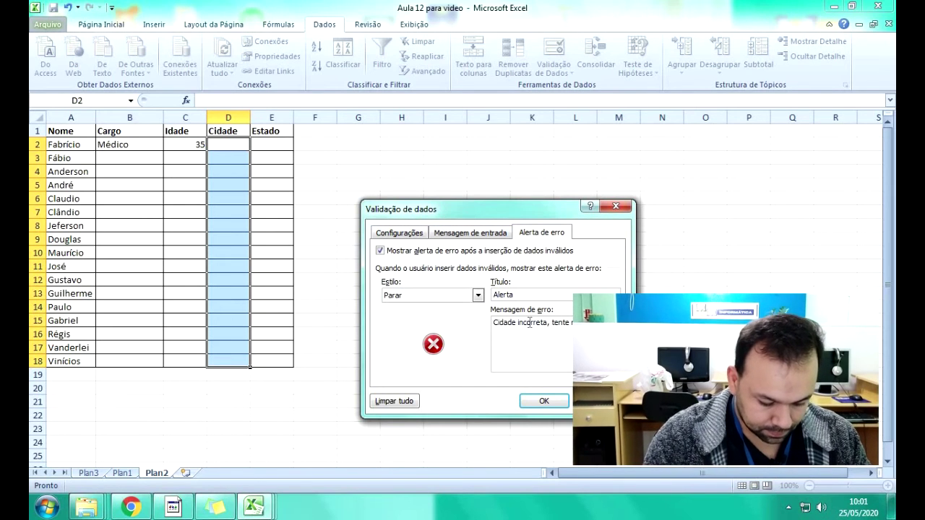
type("novamente!")
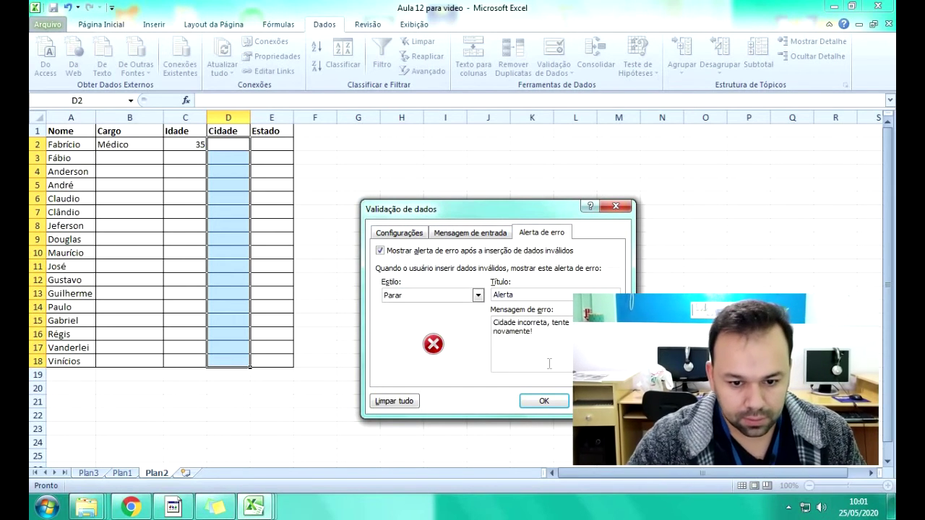
left_click(543, 400)
Check the input message on several Cidade cells and choose Curitiba from the list in cell D2.
left_click(221, 196)
left_click(224, 225)
left_click(233, 145)
left_click(256, 145)
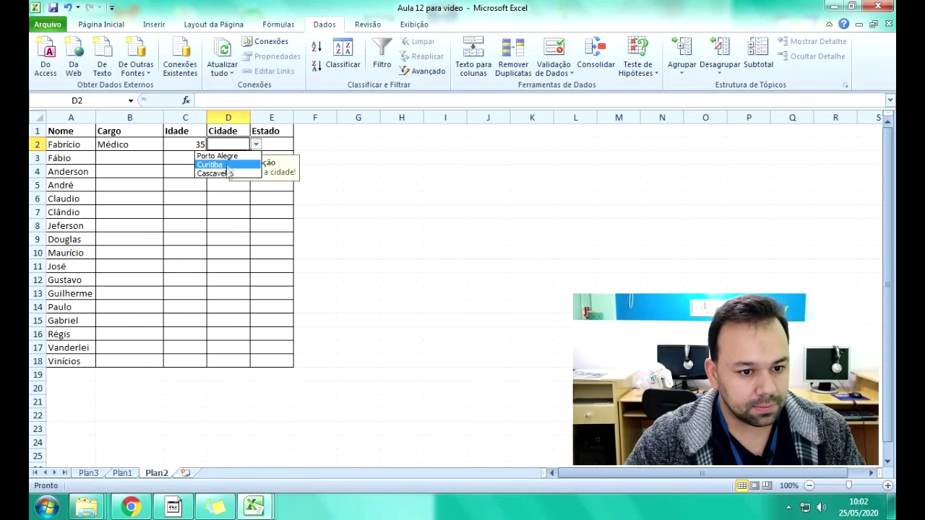
left_click(412, 172)
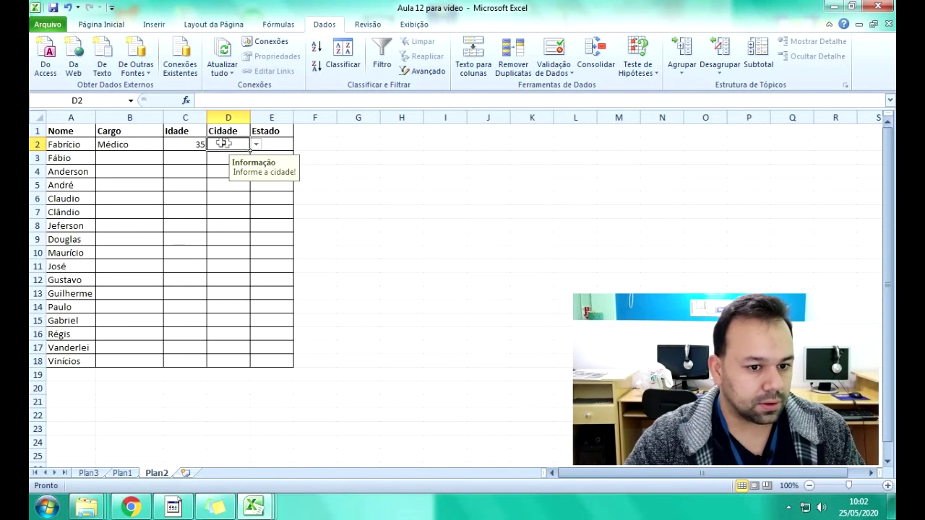
left_click(256, 144)
left_click(224, 163)
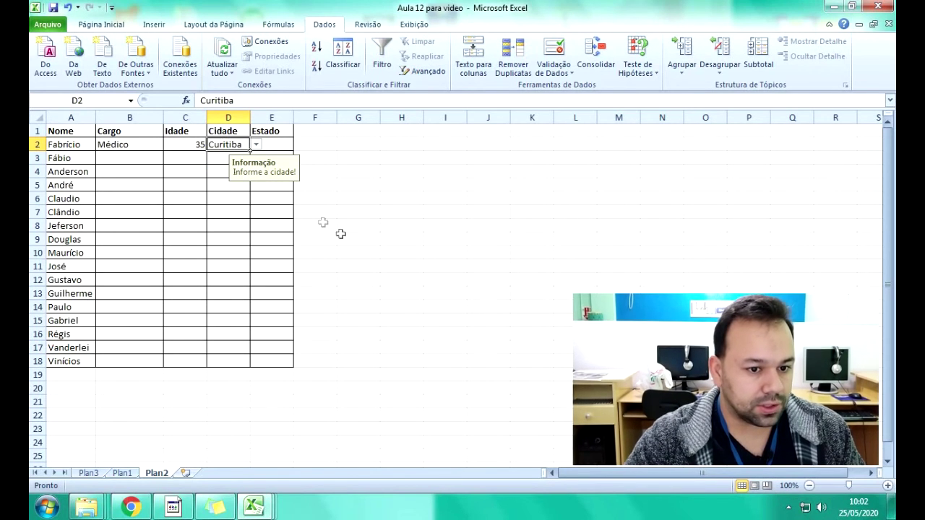
Test the Cidade validation by trying to enter "Derrubadas" in cell D3, and cancel the entry.
left_click(214, 157)
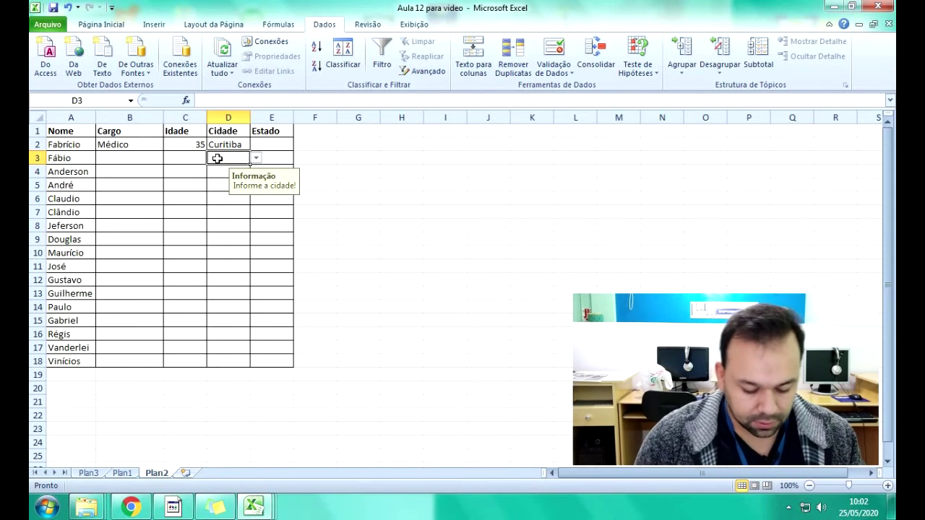
type("De")
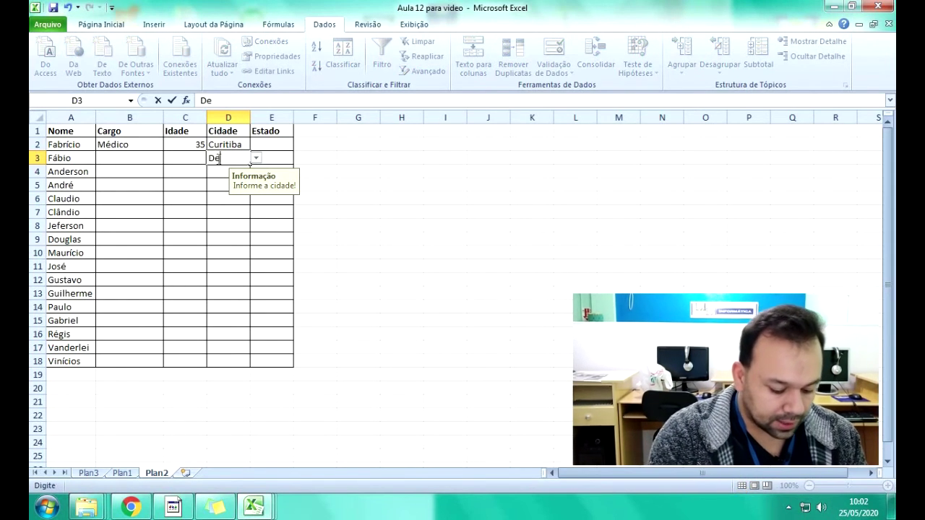
type("rrubadas")
key("Return")
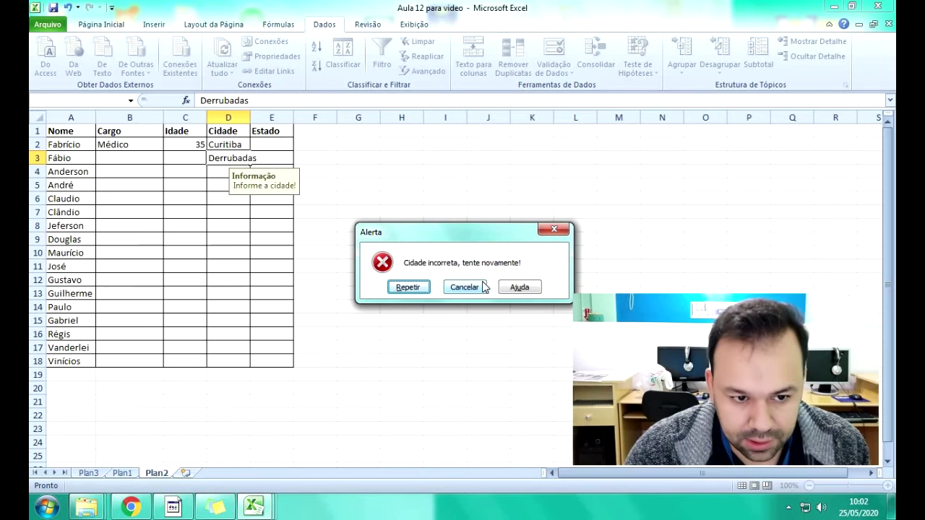
left_click(480, 292)
left_click(357, 212)
Restrict the Estado cells E2:E18 to a validation list with the source "RS;SC;PR".
left_click_drag(271, 144, 276, 361)
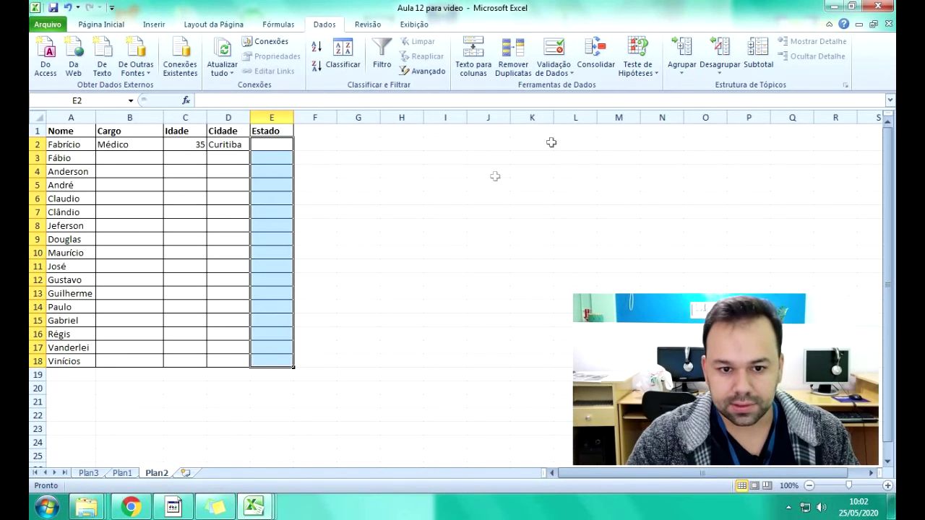
left_click(562, 55)
left_click(398, 232)
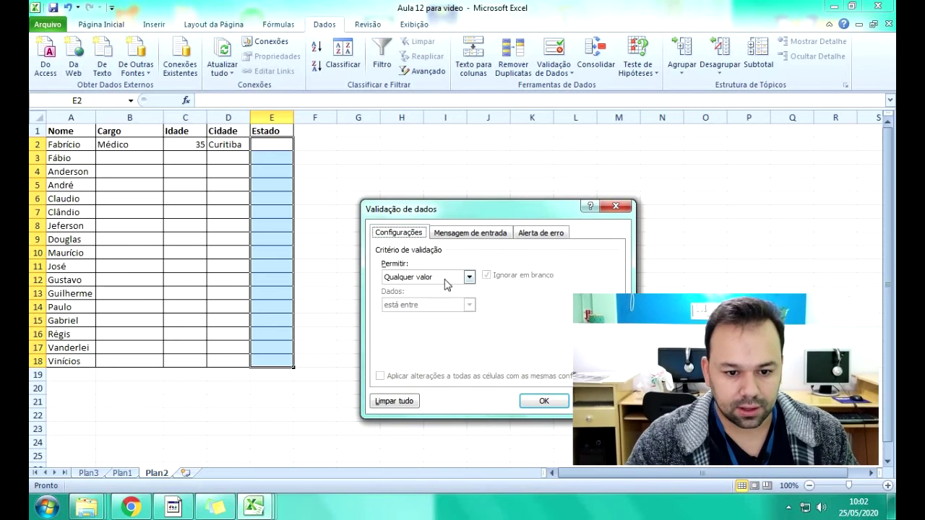
left_click(442, 277)
left_click(414, 316)
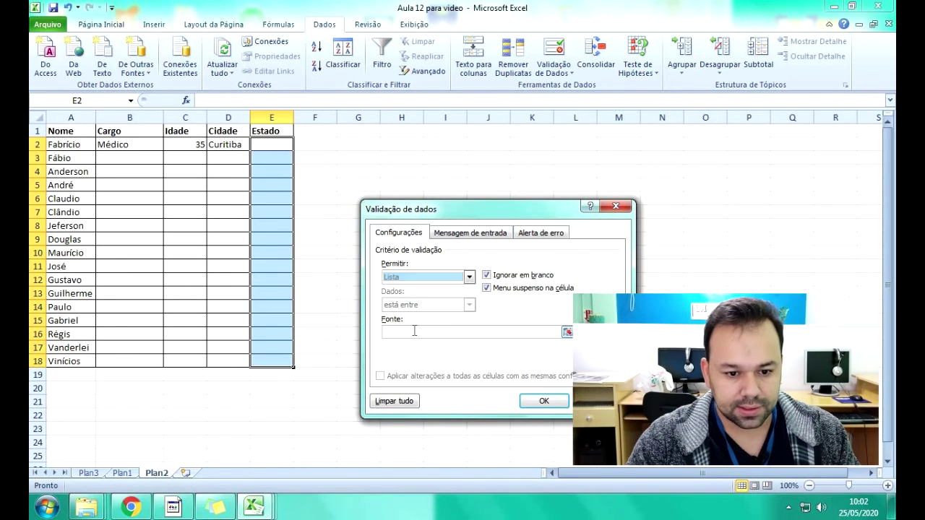
type("R")
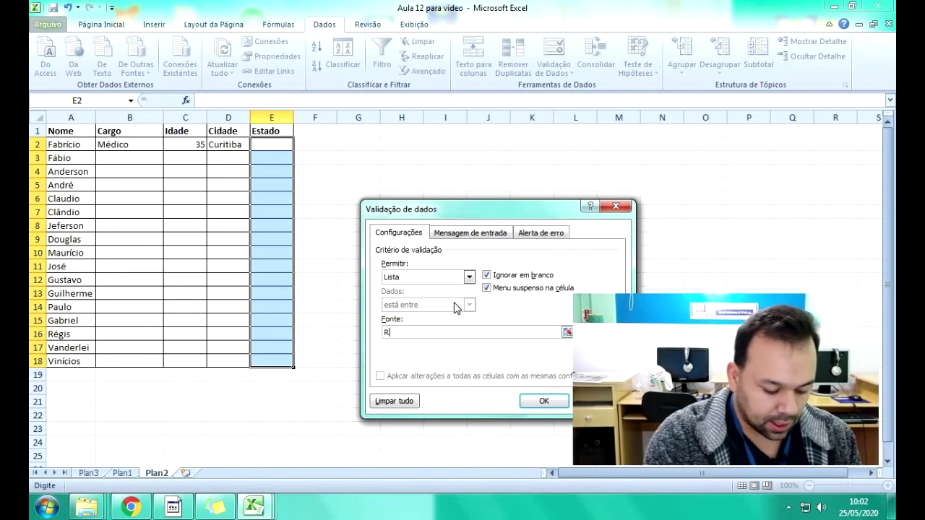
type("S;")
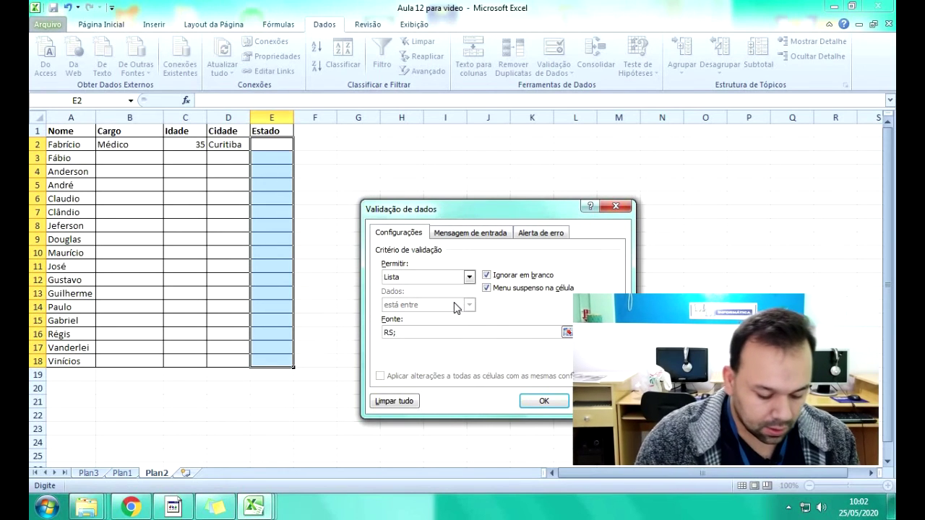
type("SC;")
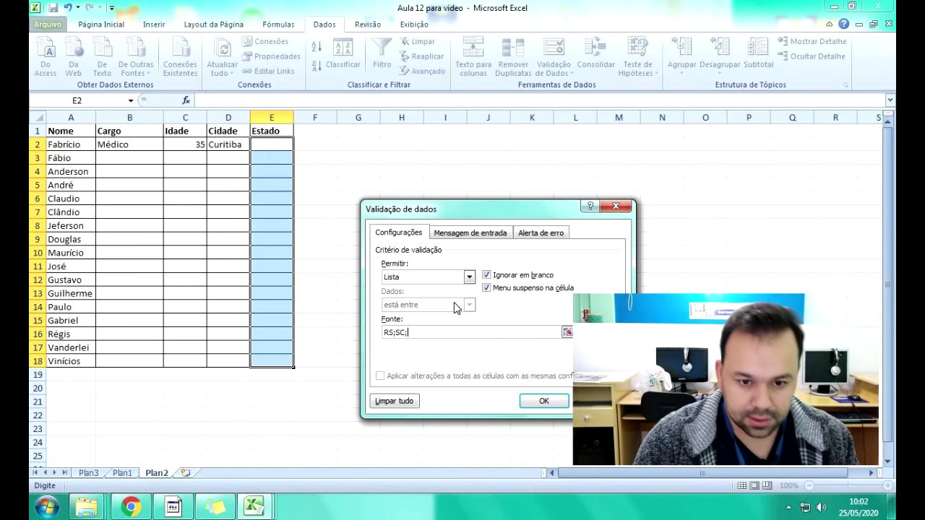
type("PR")
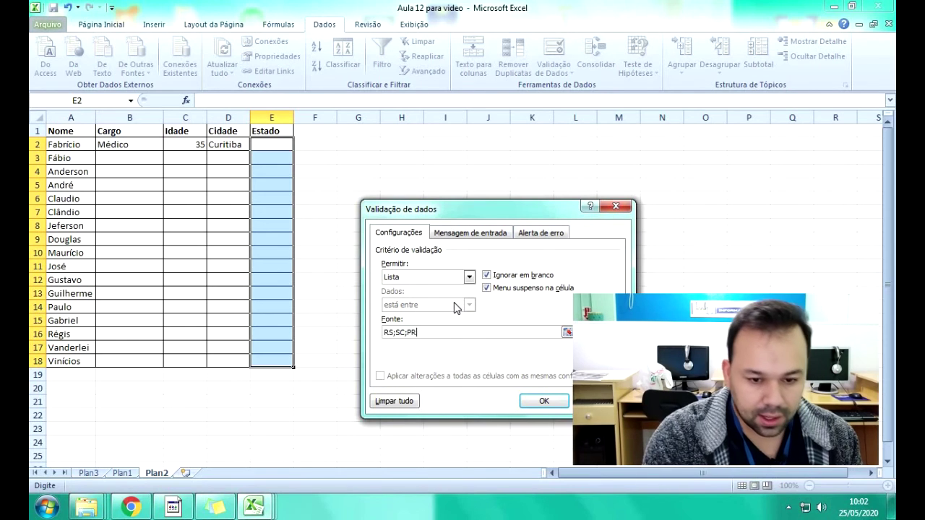
Add an input message titled "Informação!" with the text "Informe o estado!" to the Estado cells' validation.
left_click(468, 233)
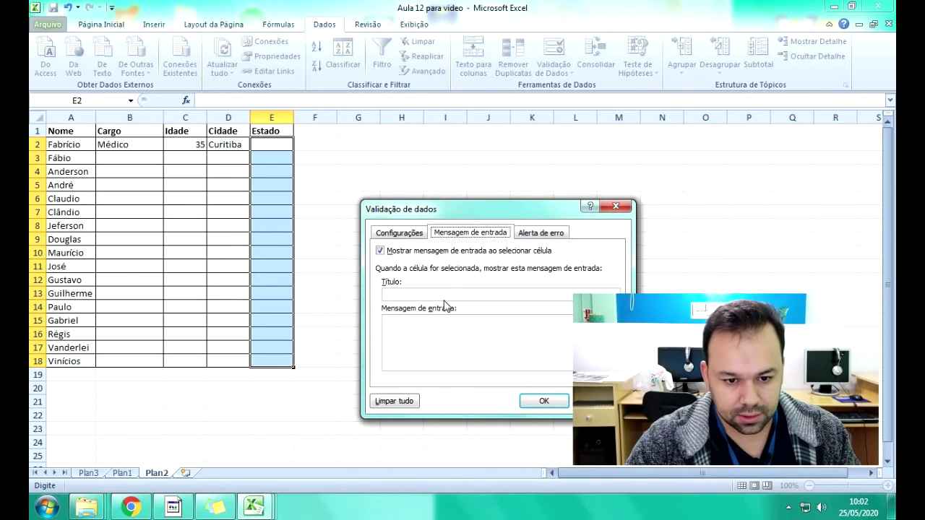
left_click(443, 296)
type("Informação!")
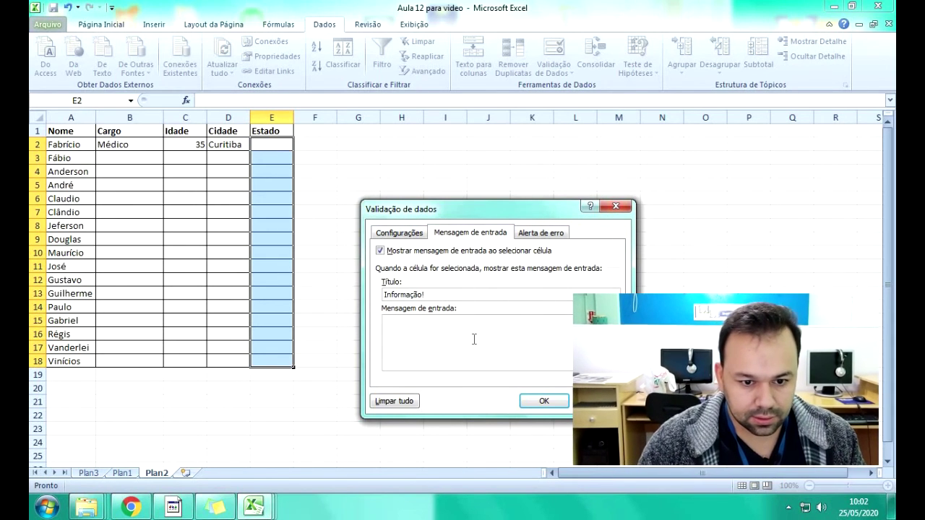
left_click(474, 339)
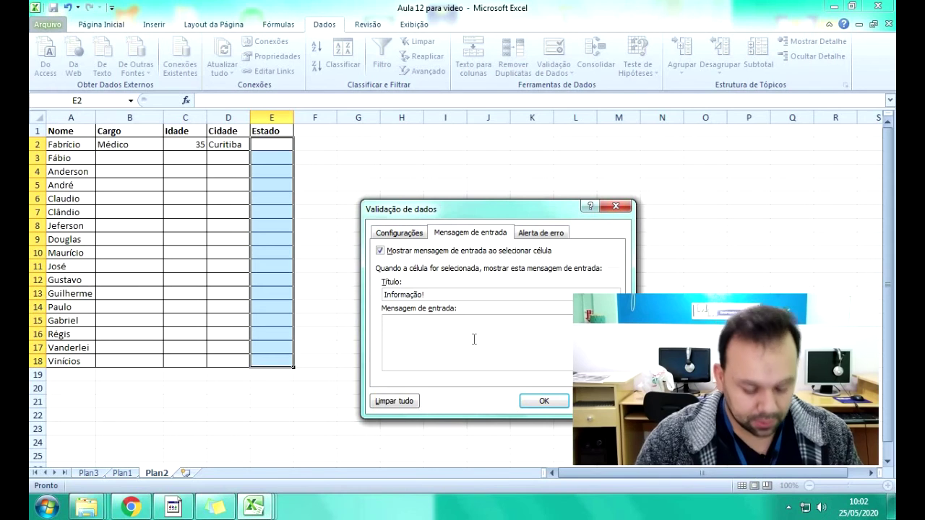
type("Inof")
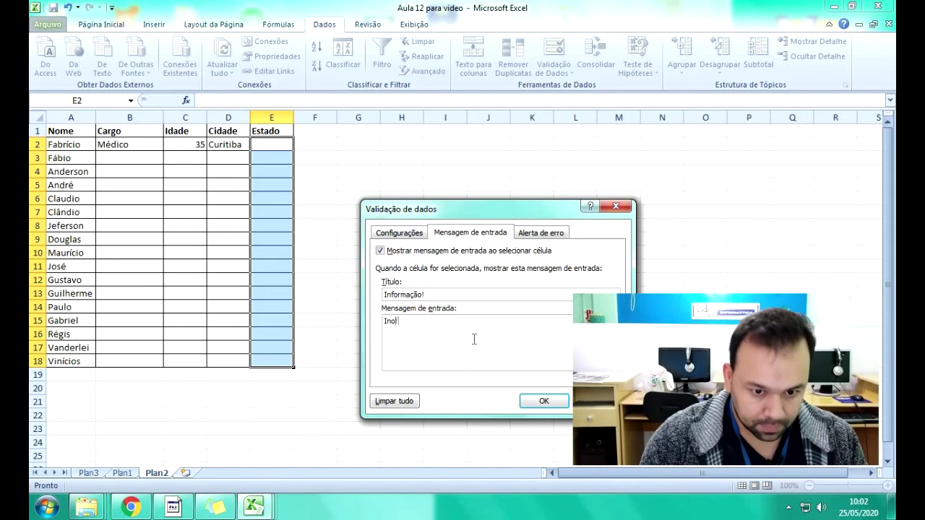
type("forme o estado!")
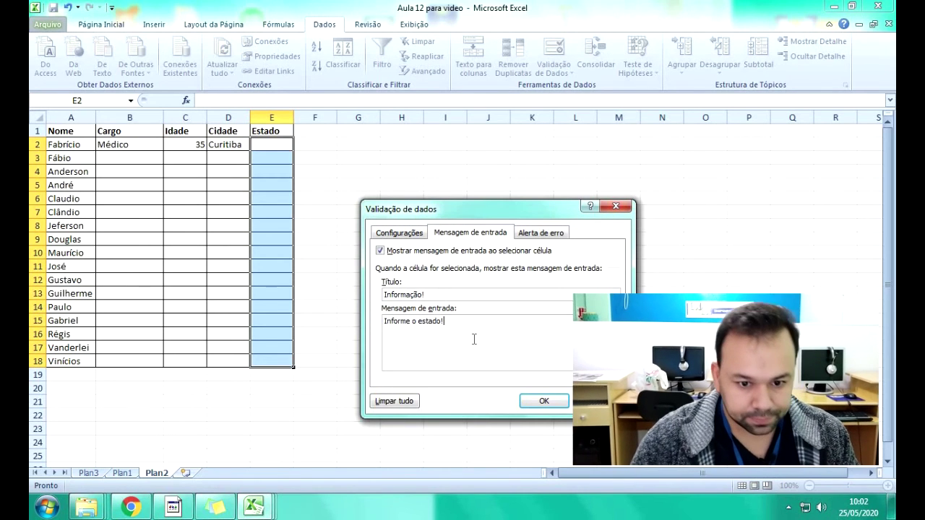
Add an error alert titled "Alerta!" with the message "Estado incorreto, tente novamente!" and apply the validation to the Estado cells.
left_click(541, 232)
left_click(538, 290)
type("Alerta!")
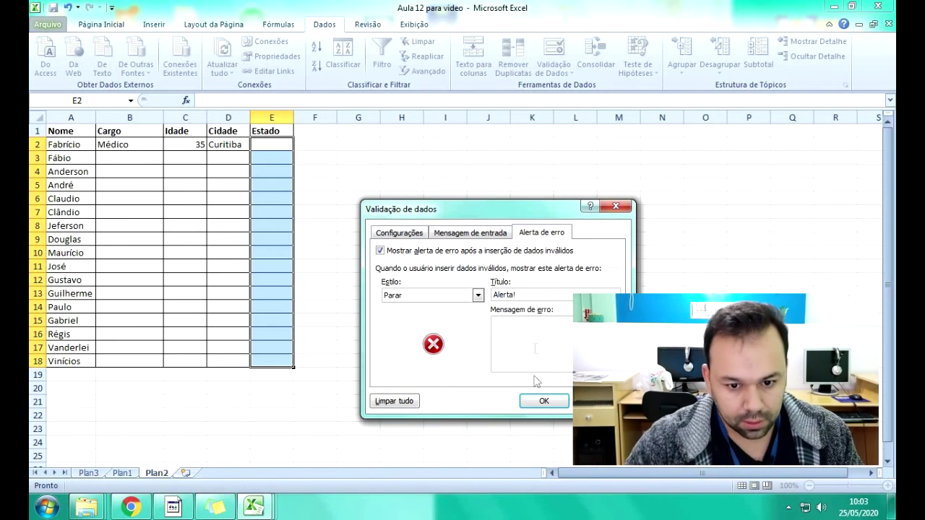
type("EStado")
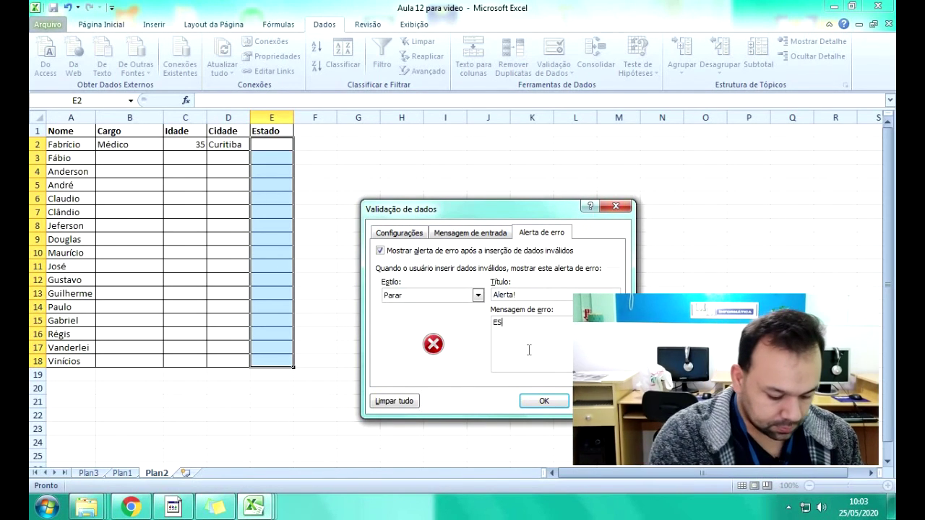
key("BackSpace")
key("BackSpace")
key("BackSpace")
key("BackSpace")
key("BackSpace")
key("BackSpace")
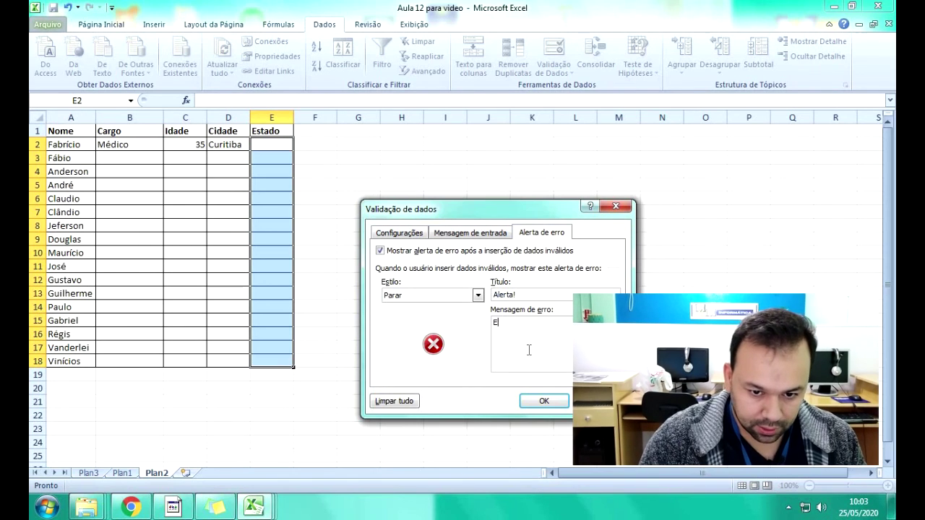
type("stado incorreto, ten")
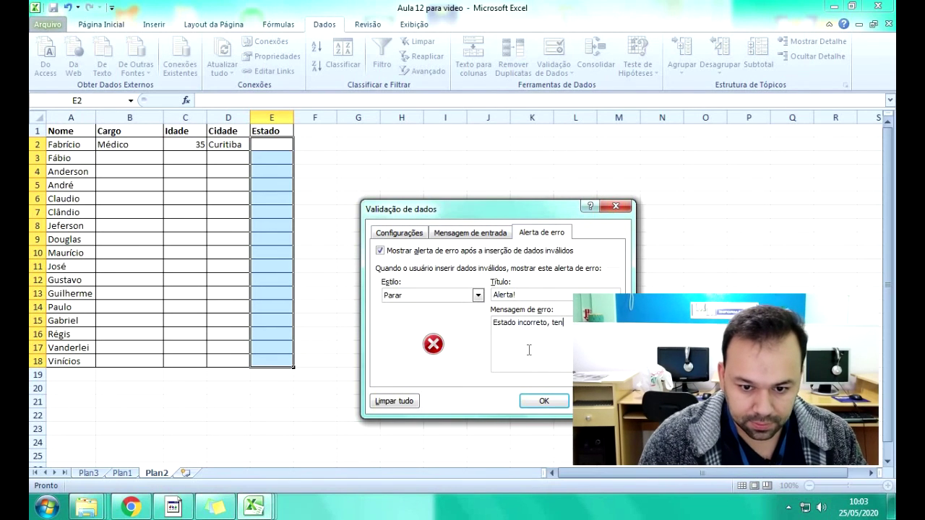
type("te n")
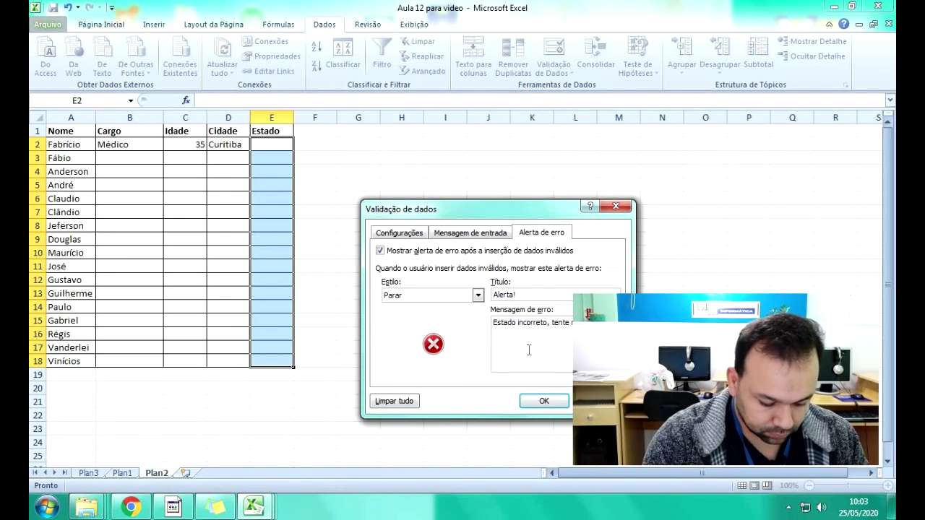
type("ovamente!")
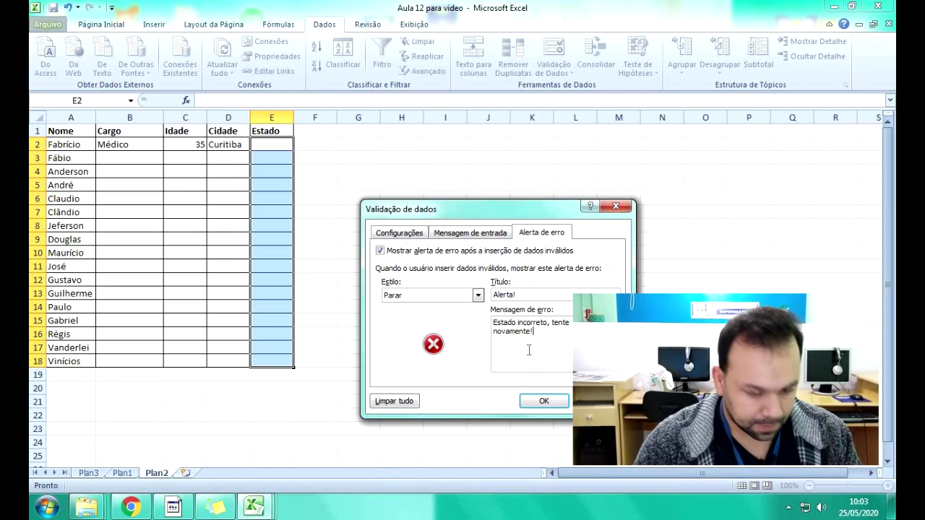
left_click(542, 401)
Choose PR from the validation list in cell E2 and check the list of options in cell E4.
left_click(268, 170)
left_click(270, 144)
left_click(298, 144)
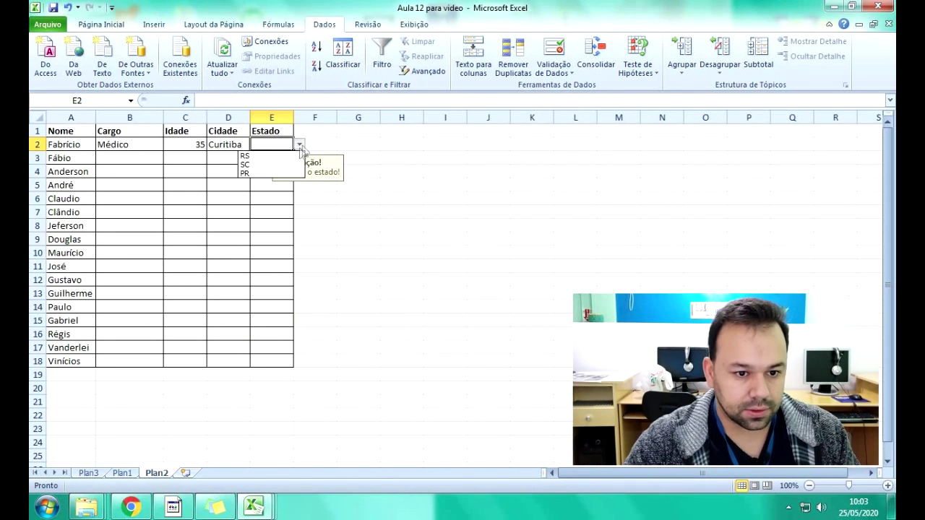
left_click(263, 174)
left_click(371, 210)
left_click(264, 168)
left_click(300, 172)
left_click(404, 244)
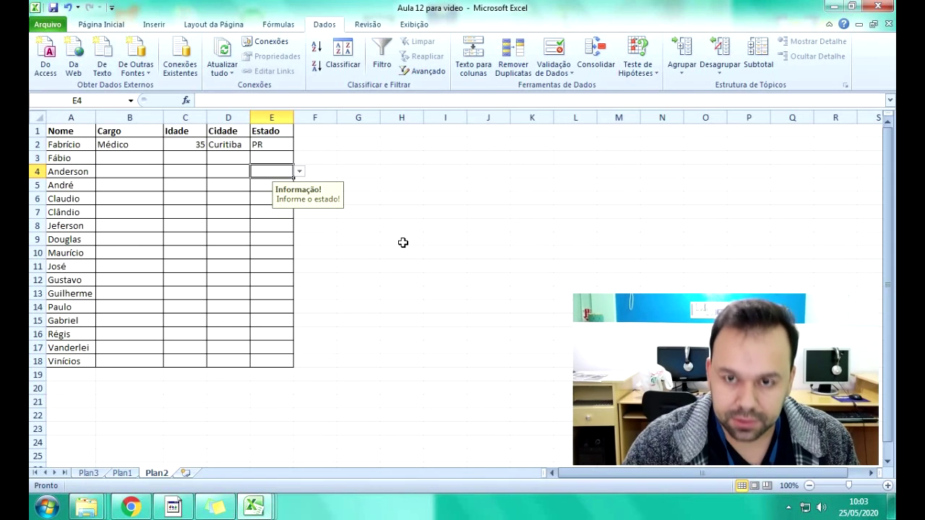